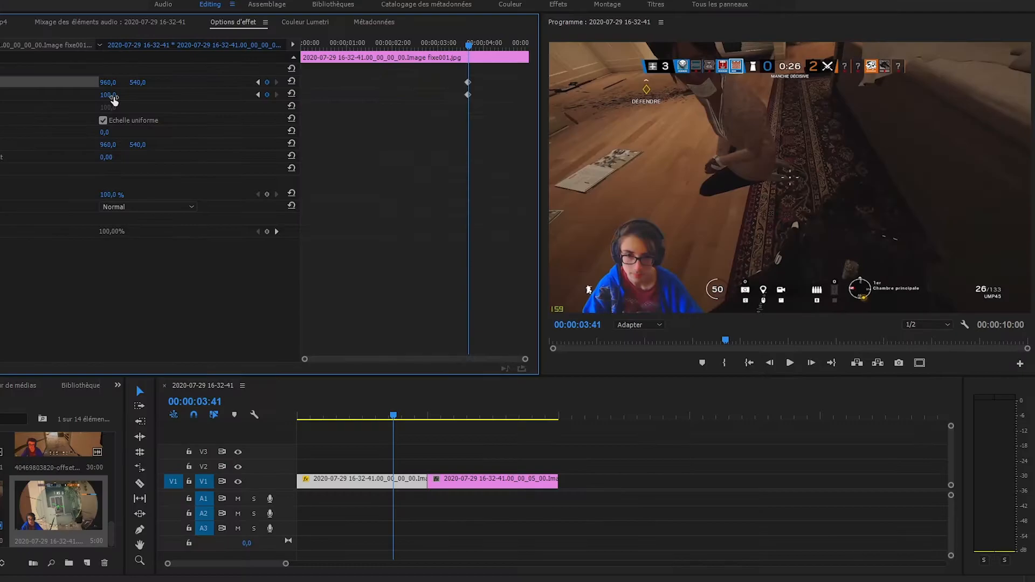
Set the first still image's scale to 301 at 00:00:03:41 and reposition it so the webcam face fills the frame
drag(108, 94, 215, 81)
drag(216, 82, 485, 82)
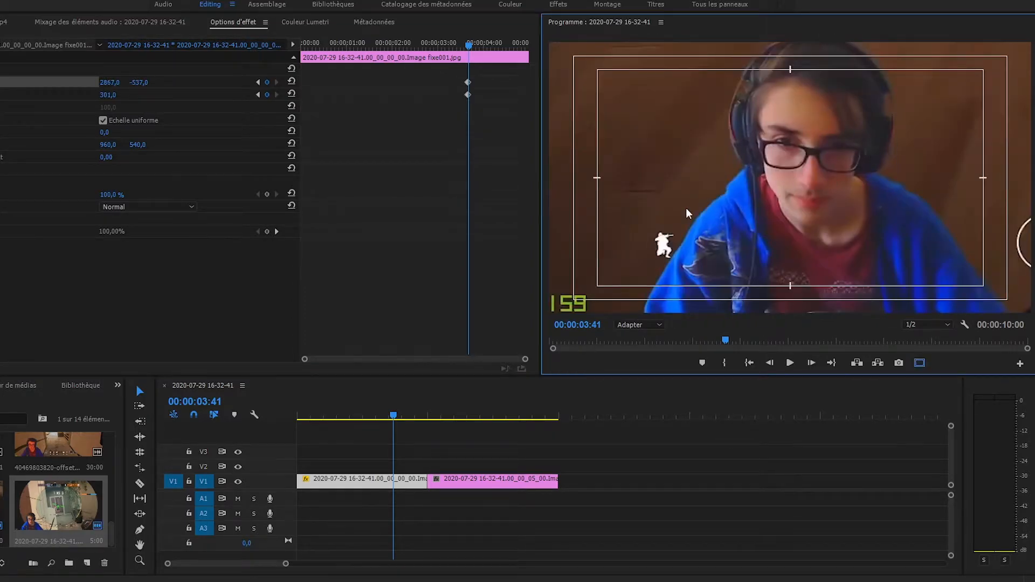
drag(139, 82, 198, 82)
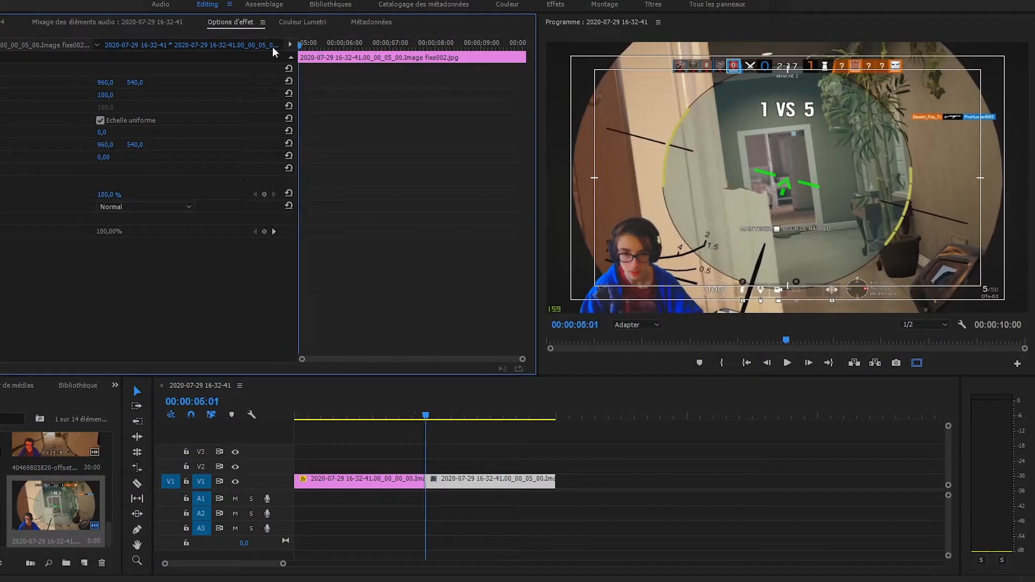
Start Position and Scale keyframes on the second still image at its first frame, 00:00:05:00
key(Left)
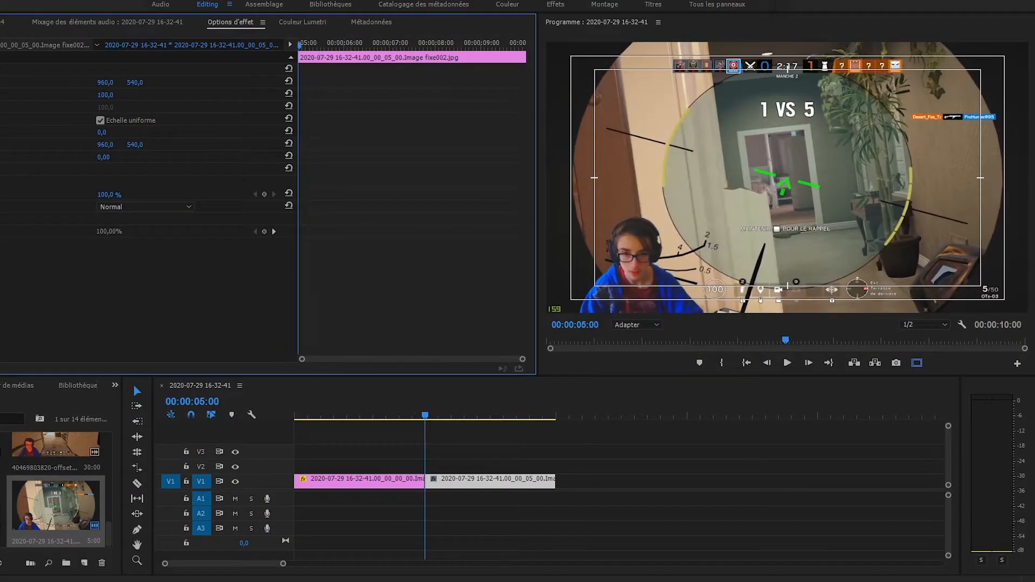
click(0, 95)
click(0, 83)
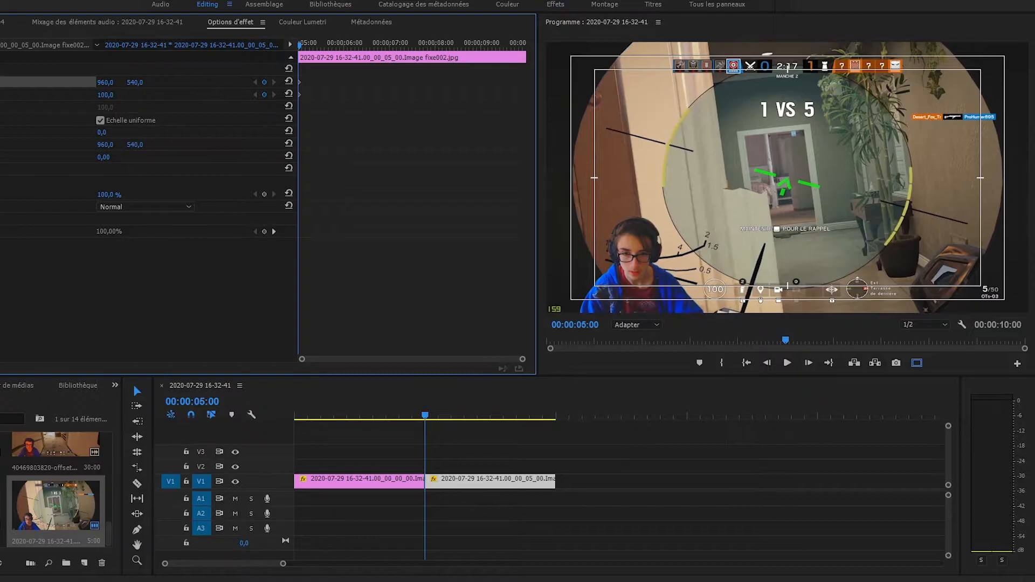
Match the second still image's opening framing to the first still's zoomed framing, with position 2781, -428 and scale 301
click(403, 481)
click(106, 84)
click(464, 45)
click(274, 94)
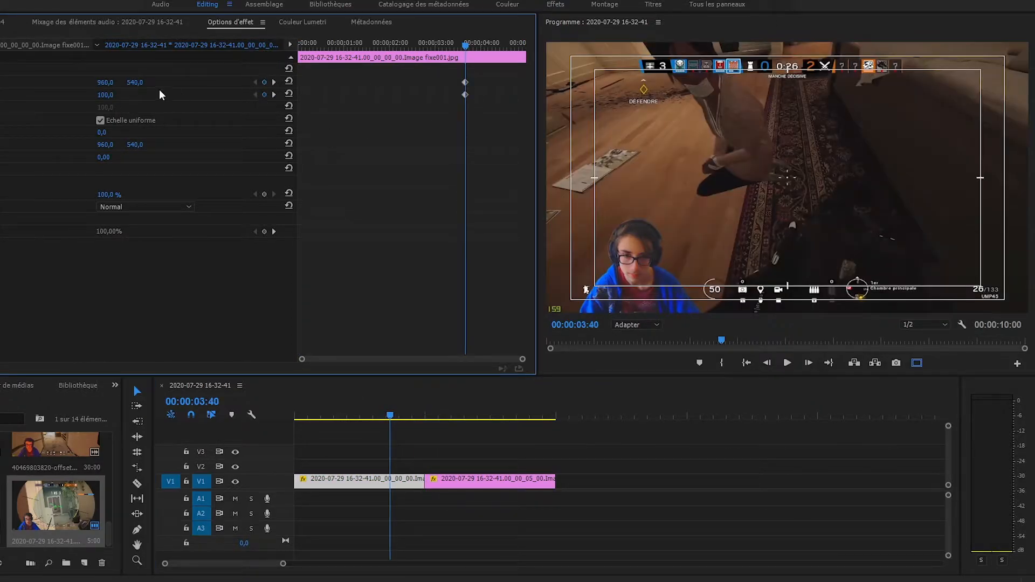
click(274, 95)
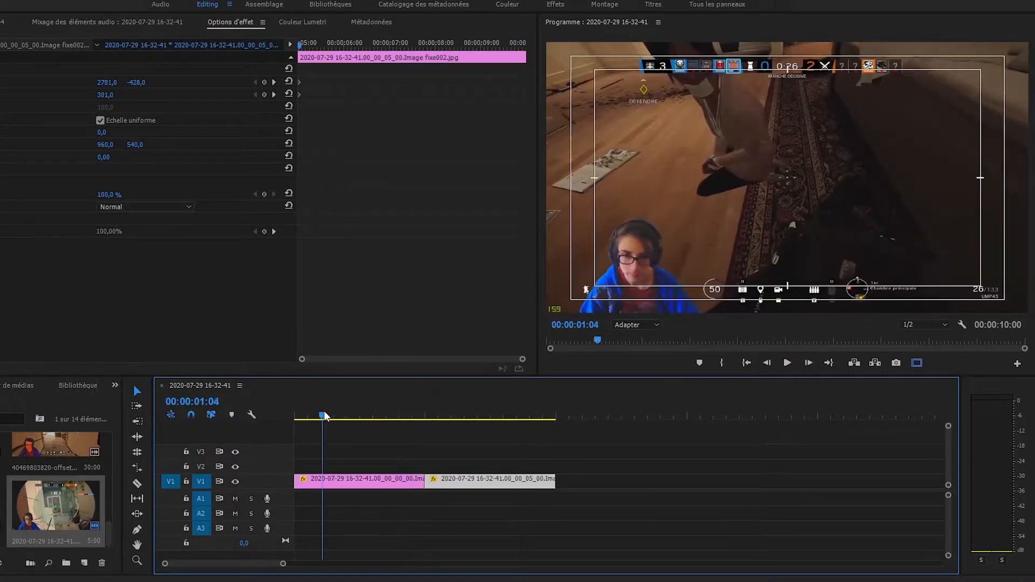
Play the zoom and step frame by frame through the cut between the two stills to compare the face alignment
drag(324, 415, 415, 416)
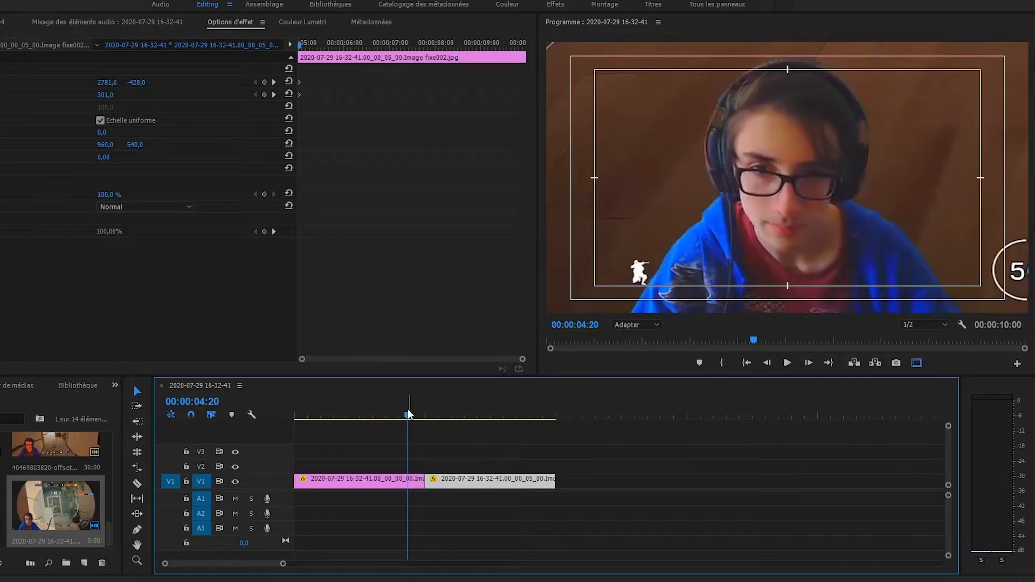
key(space)
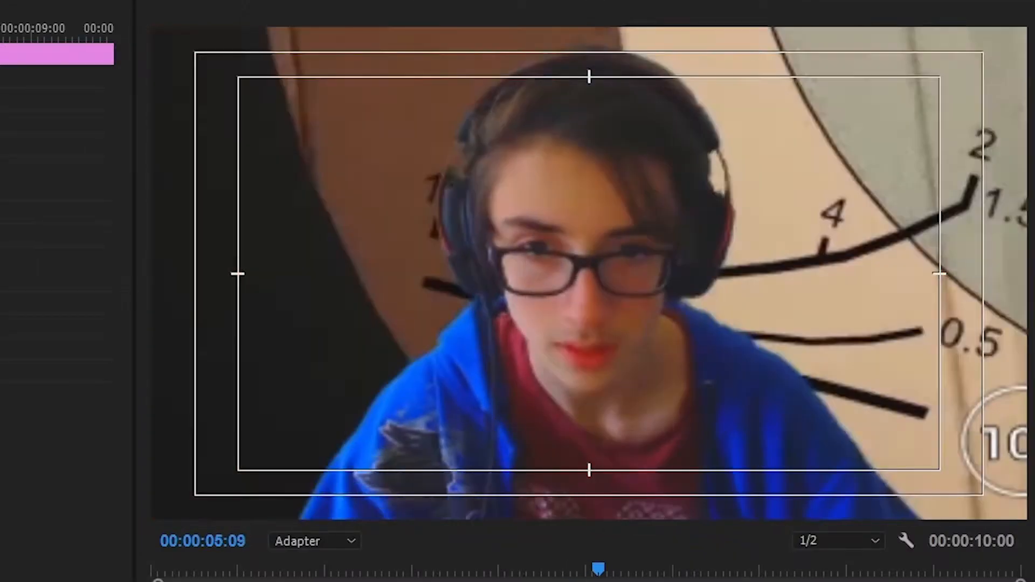
key(Right)
key(Left)
key(Left)
key(Left)
key(Left)
key(Left)
key(Left)
key(Left)
key(Left)
key(Left)
key(Left)
key(Right)
key(Right)
key(Right)
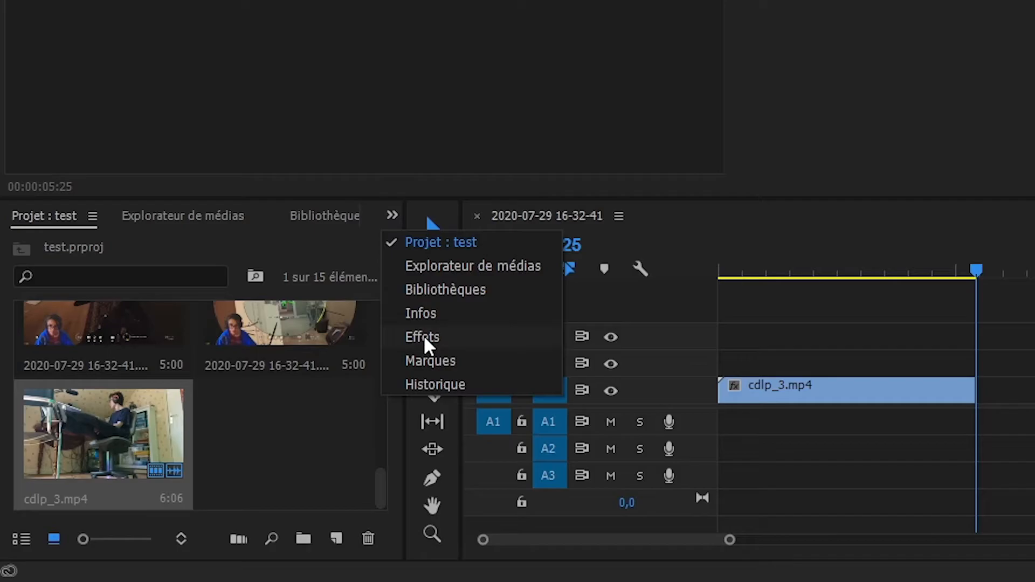
Find the "Fondu" transitions, apply Fondu au noir to the end of cdlp_3.mp4 and play the result
click(424, 337)
click(97, 237)
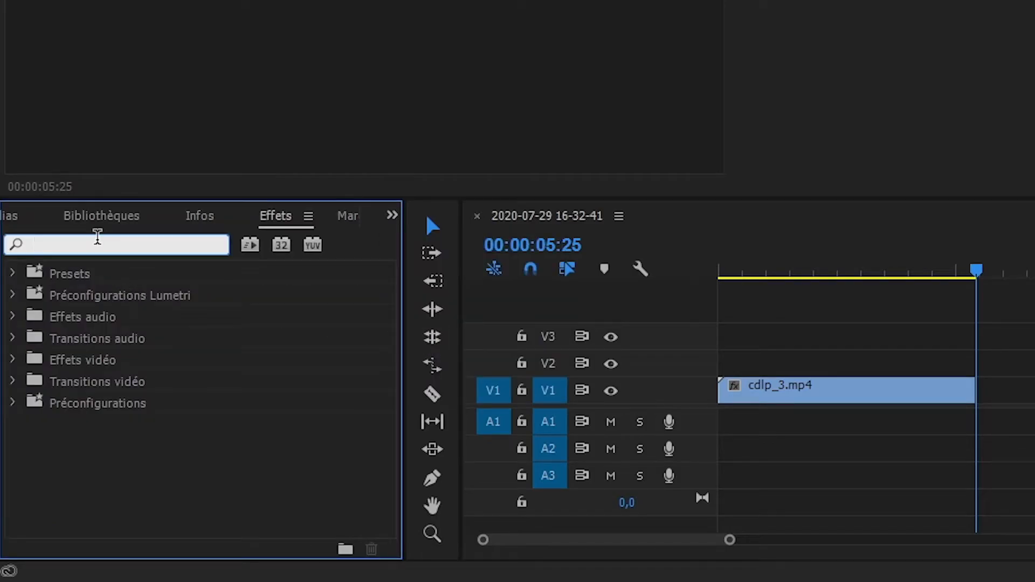
text(Fondu)
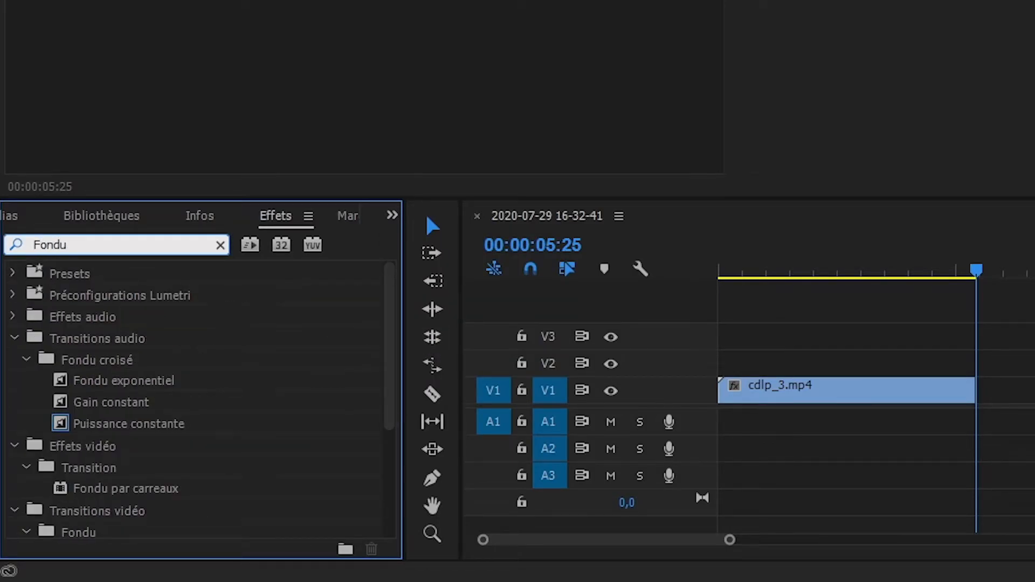
drag(389, 347, 376, 465)
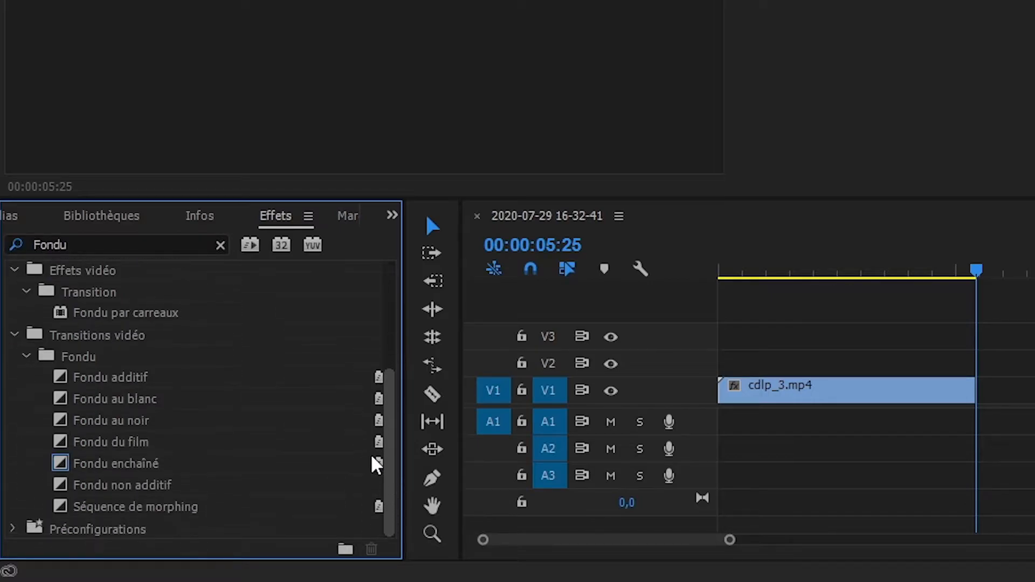
click(141, 427)
drag(193, 432, 975, 400)
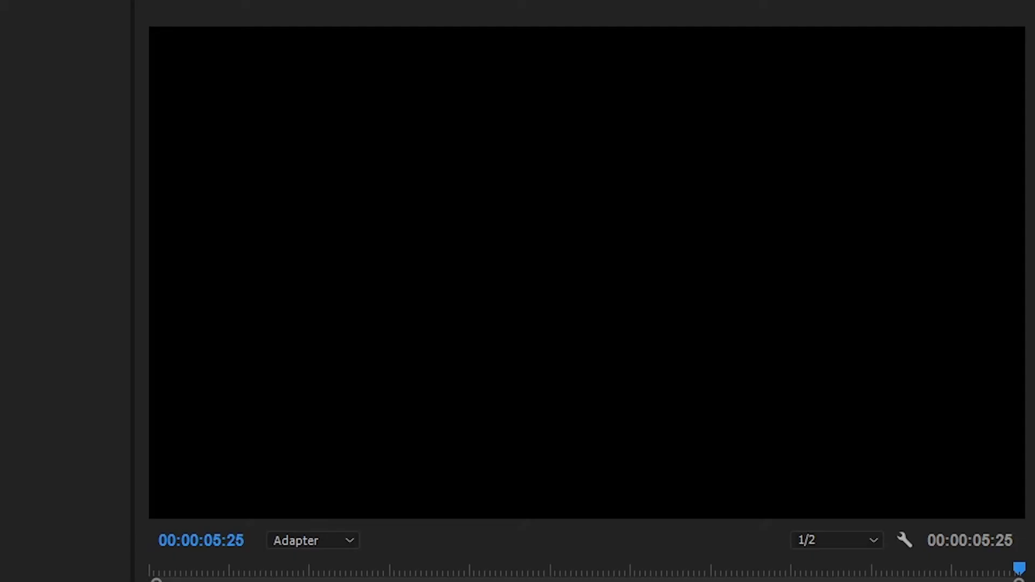
key(space)
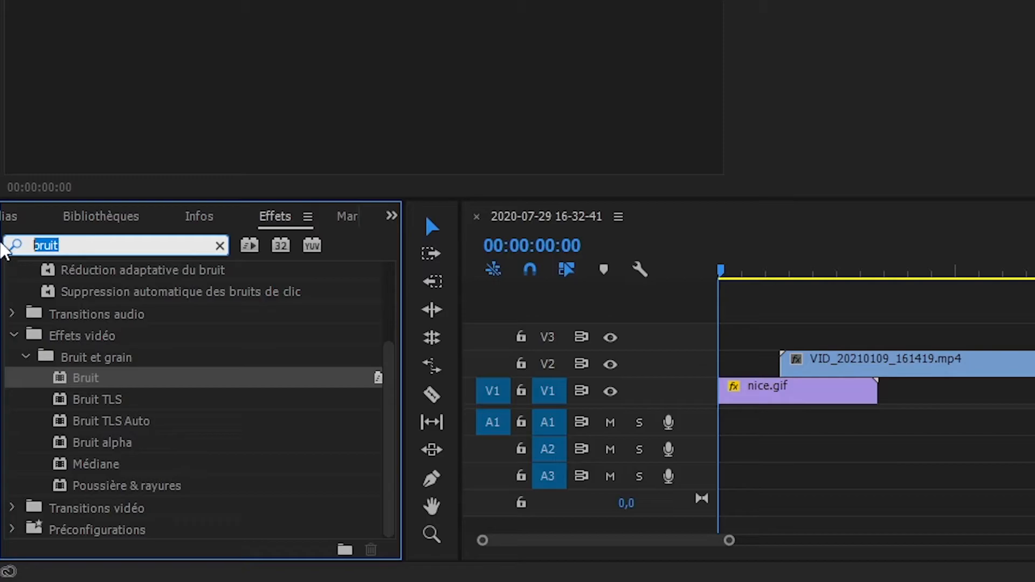
Apply the Fondu enchaîné transition to the start of VID_20210109_161419.mp4 on V2, adjust its timing and preview it
text(Fondu Ench)
drag(203, 429, 791, 367)
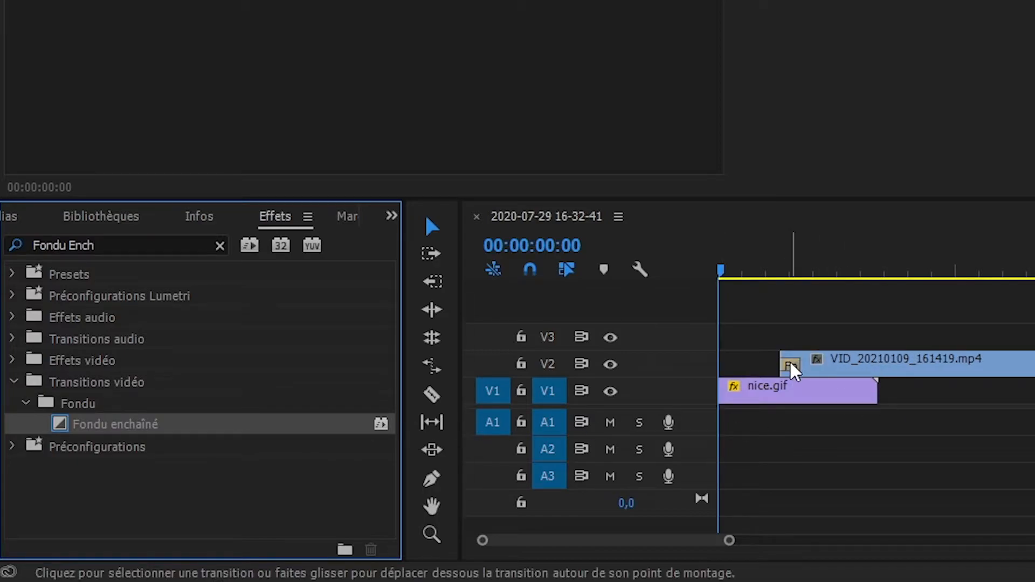
click(791, 367)
drag(760, 132, 860, 132)
key(space)
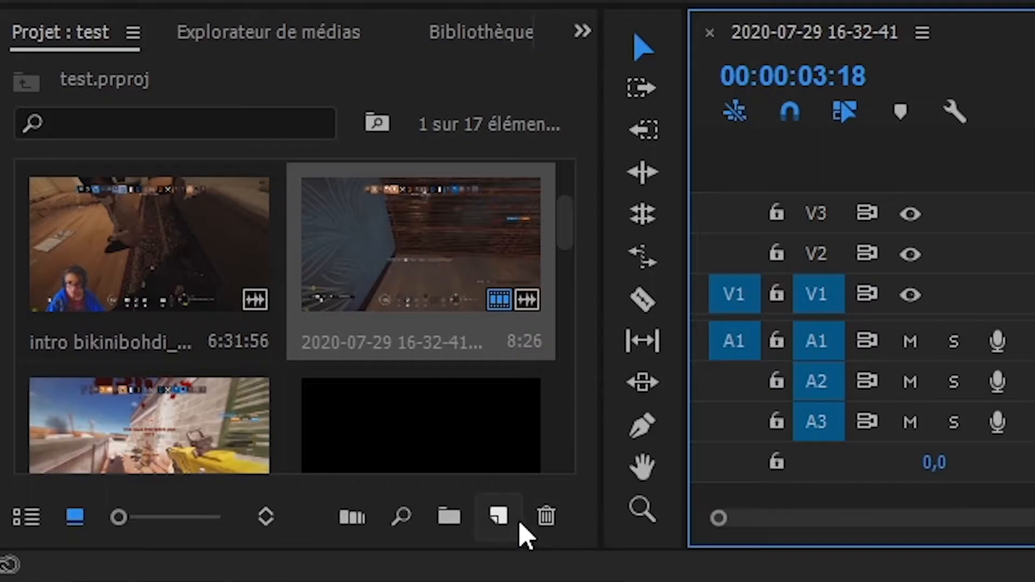
Create a 1920 × 1080 adjustment layer at 60 fps with square pixels and place it on V2 above the gameplay clips
click(86, 563)
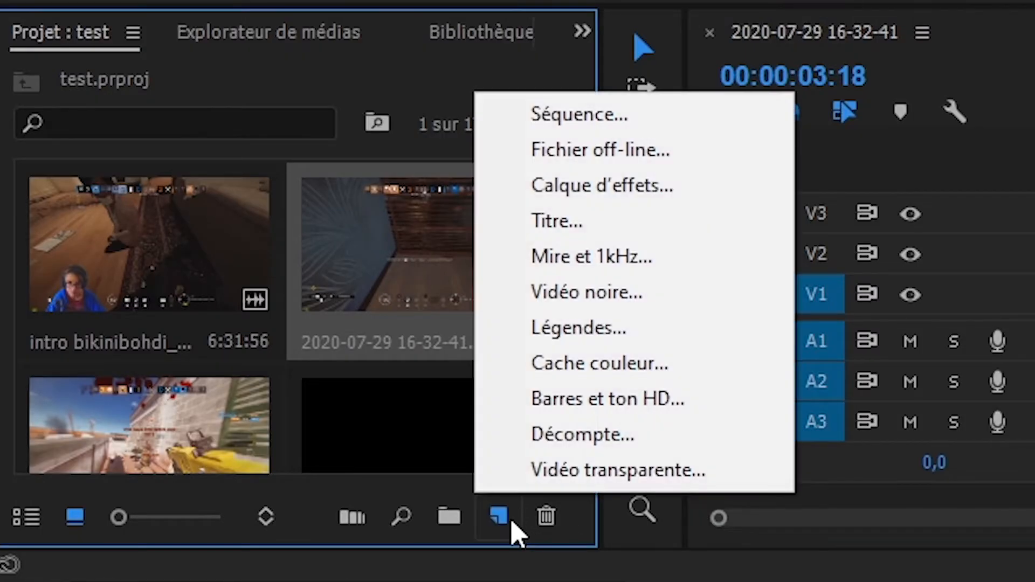
click(619, 181)
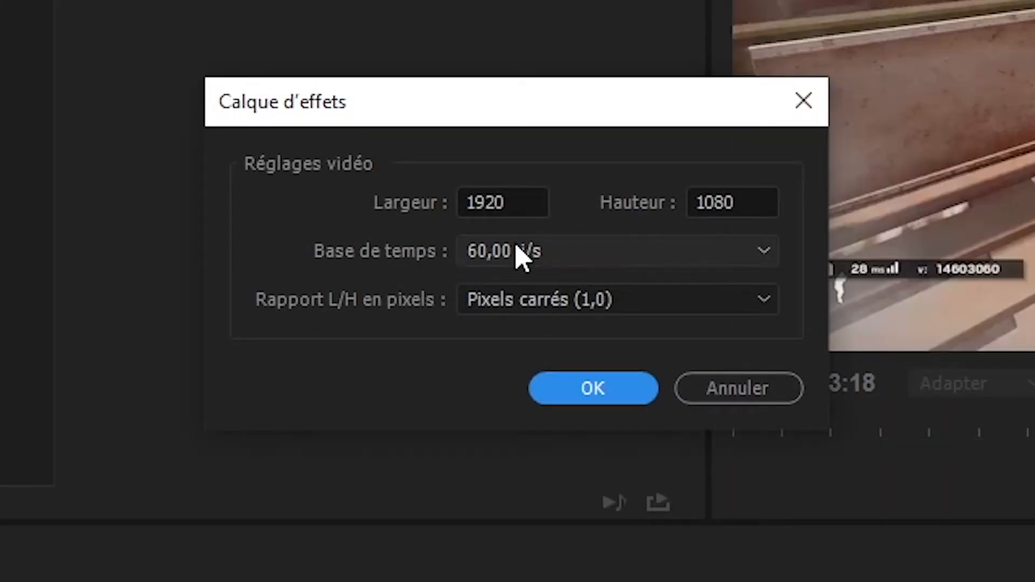
click(593, 390)
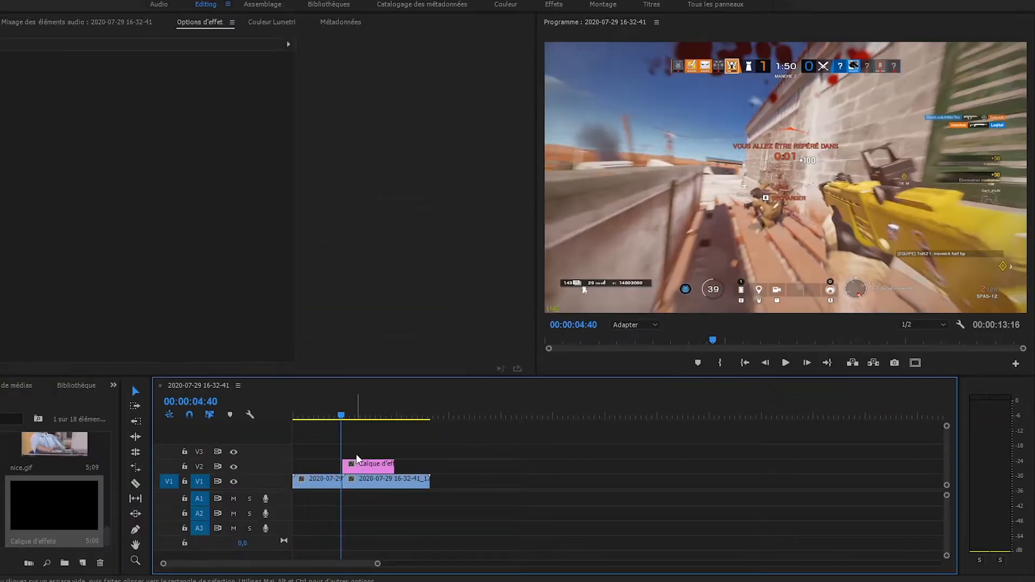
Shorten the adjustment layer on V2 to about half a second and center it over the cut between the two clips
click(355, 462)
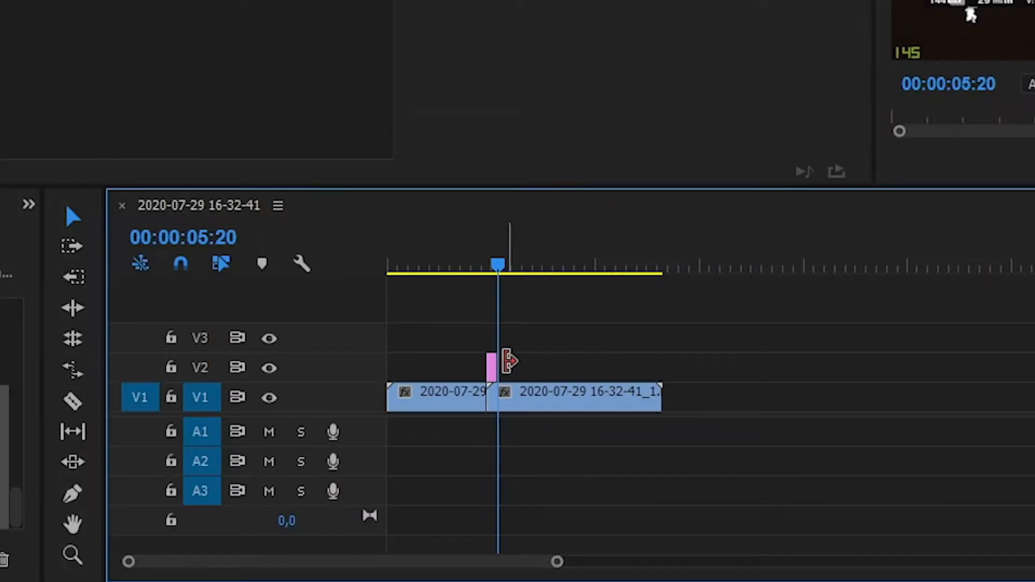
click(491, 366)
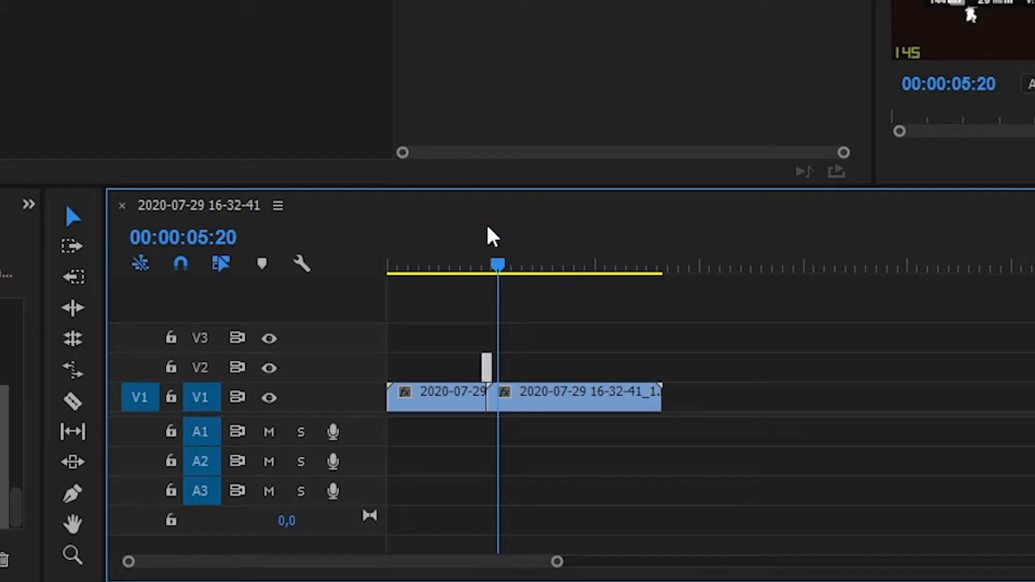
click(474, 266)
drag(557, 562, 327, 566)
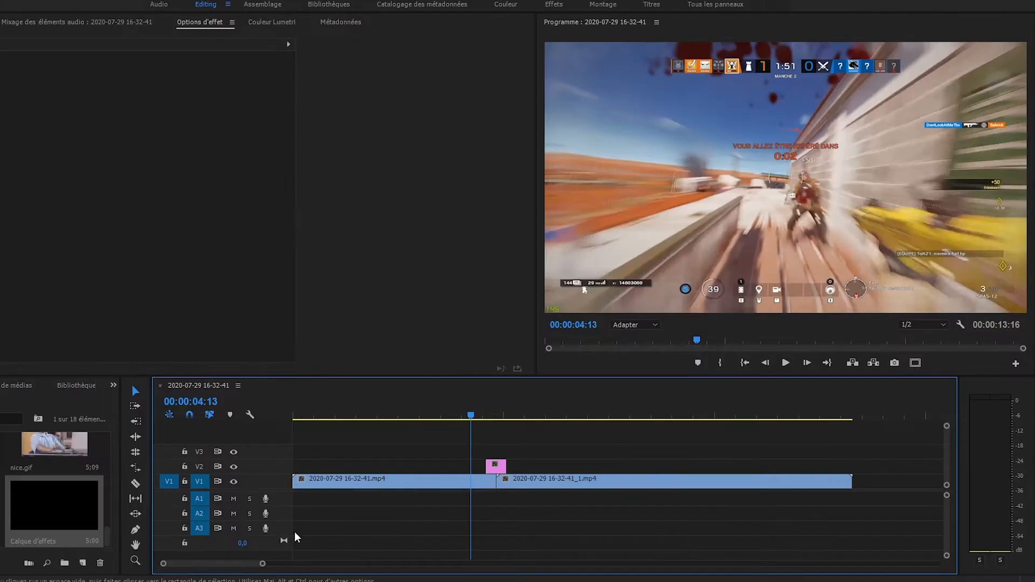
Apply the Transformation effect to the adjustment layer and start a Scale keyframe of 100 at its first frame, 00:00:04:35
click(30, 204)
click(130, 452)
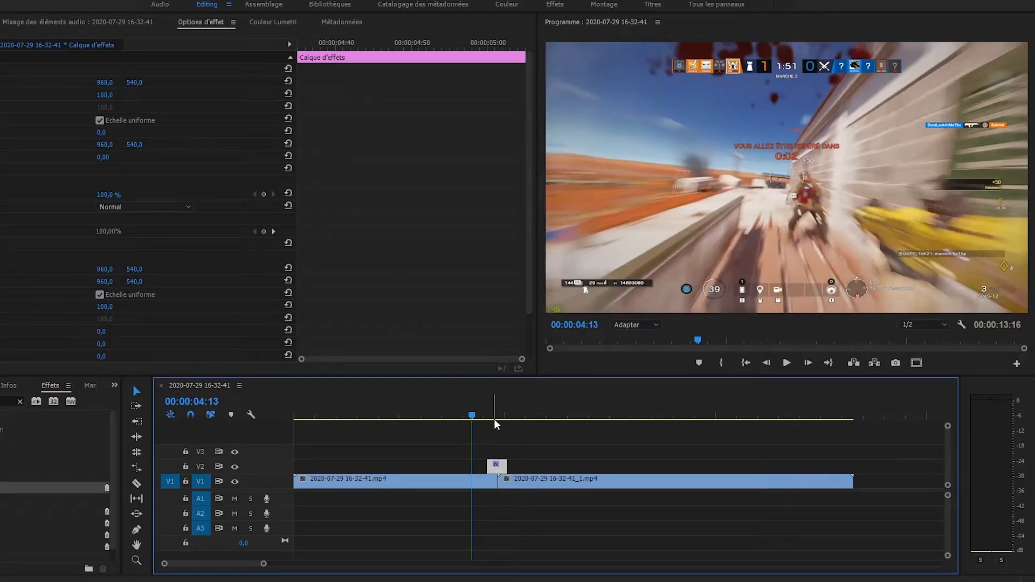
click(302, 43)
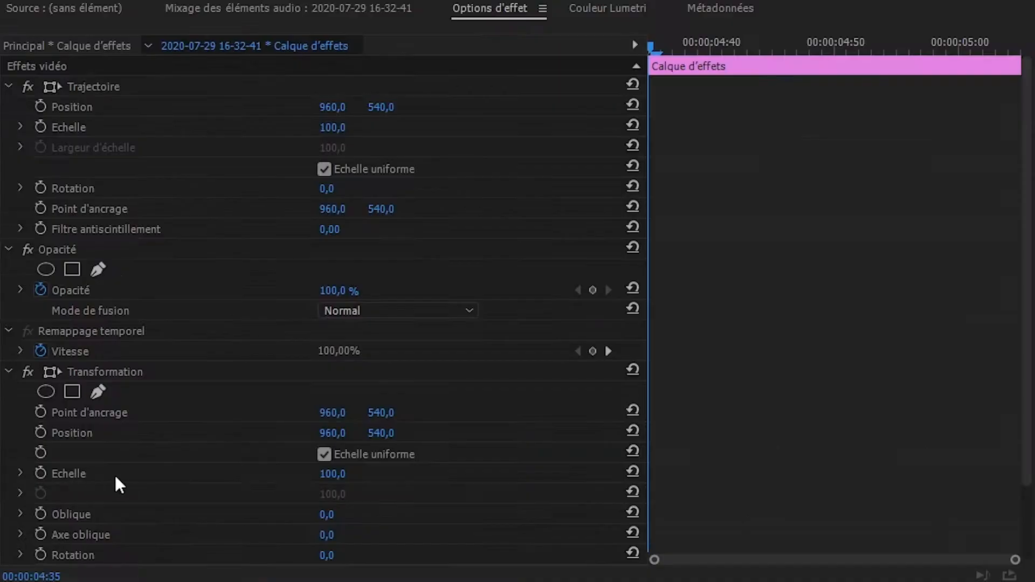
scroll(393, 498, down, 3)
click(42, 391)
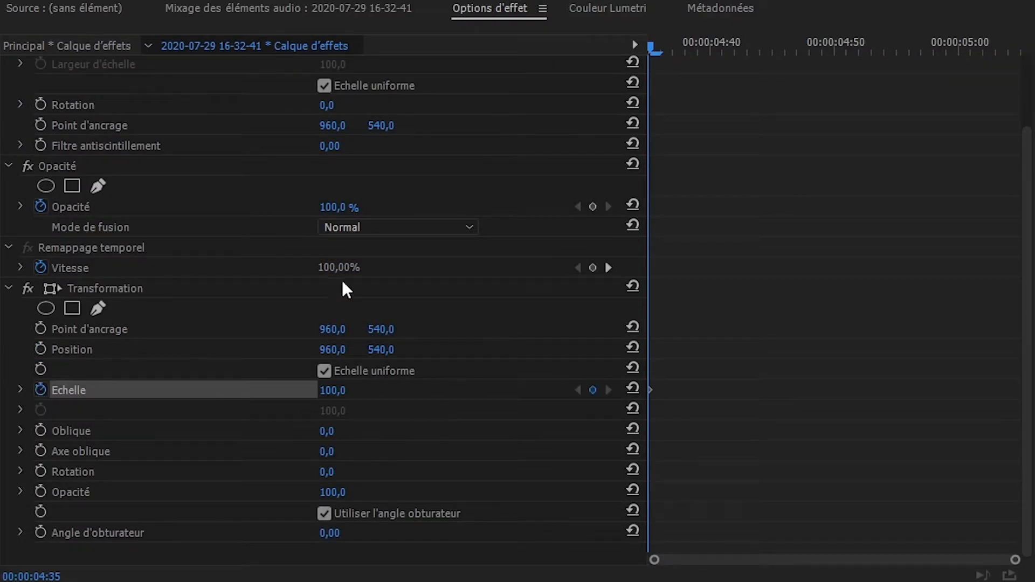
Add a Scale keyframe of 300 to the Transformation effect at the adjustment layer's end, 00:00:05:04
drag(985, 44, 1001, 49)
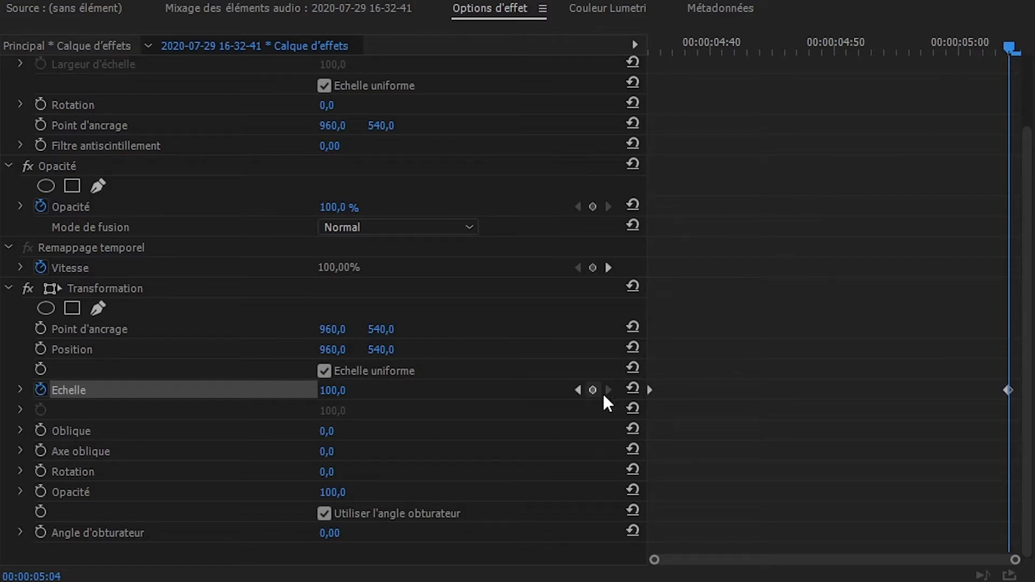
click(335, 390)
text(300)
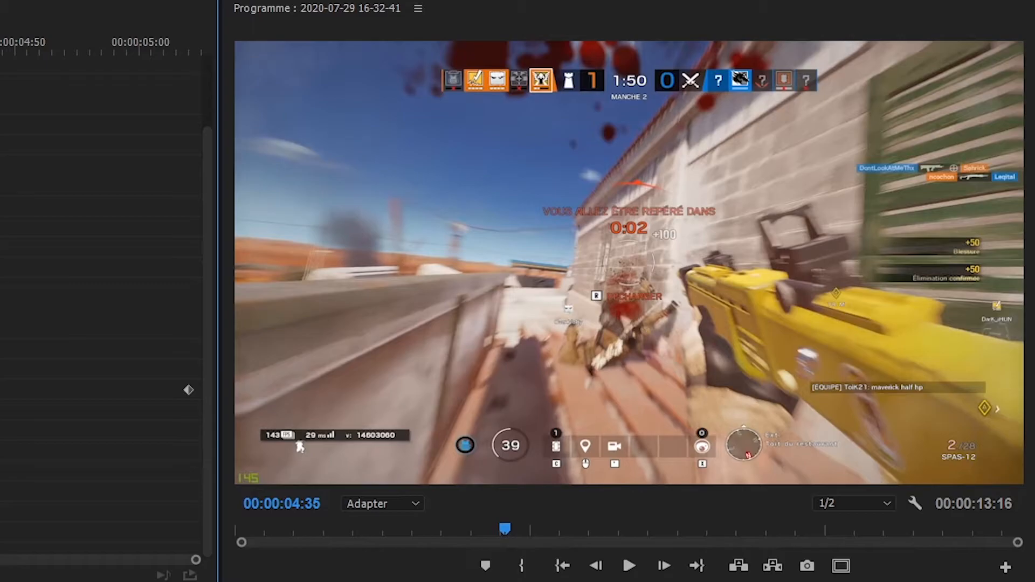
Play the adjustment layer's zoom and step back frame by frame from 00:00:05:04 to examine it
key(space)
key(space)
drag(180, 38, 194, 40)
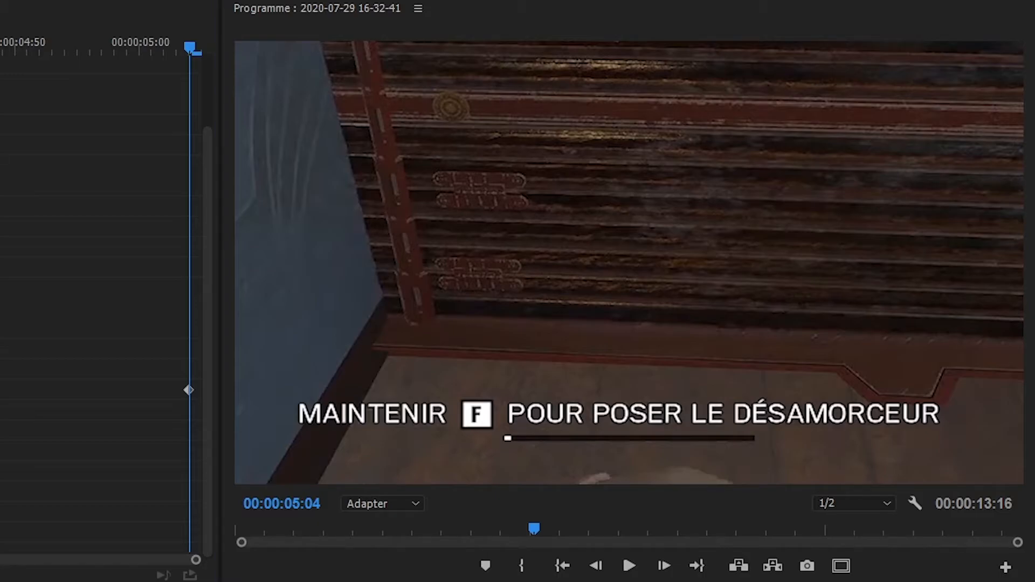
key(Left)
key(Left)
key(Left)
key(Left)
key(Left)
key(Left)
key(Left)
key(Left)
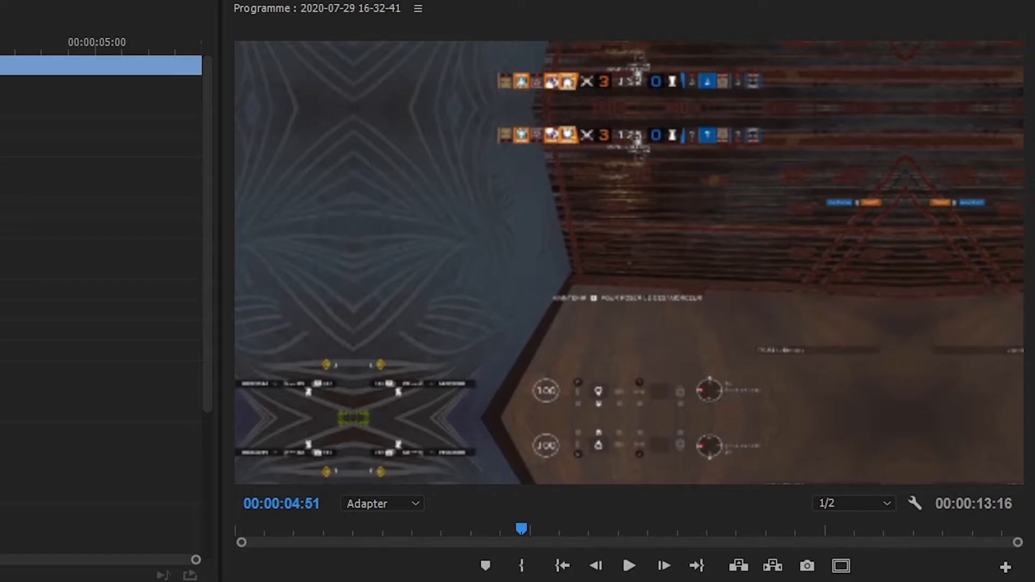
Step through the second gameplay clip from 00:00:04:51 to 00:00:05:03 to examine the mirrored edges during the zoom
key(Right)
key(Right)
key(Right)
key(Right)
key(Right)
key(Right)
key(Right)
key(Right)
key(Right)
key(Right)
key(Right)
key(Right)
key(Right)
key(Right)
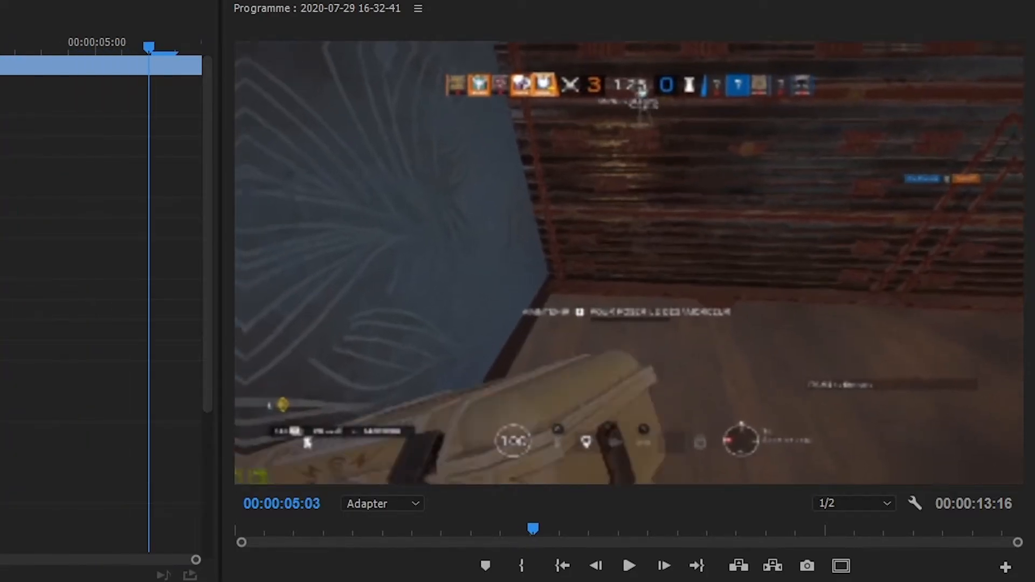
key(Left)
key(Left)
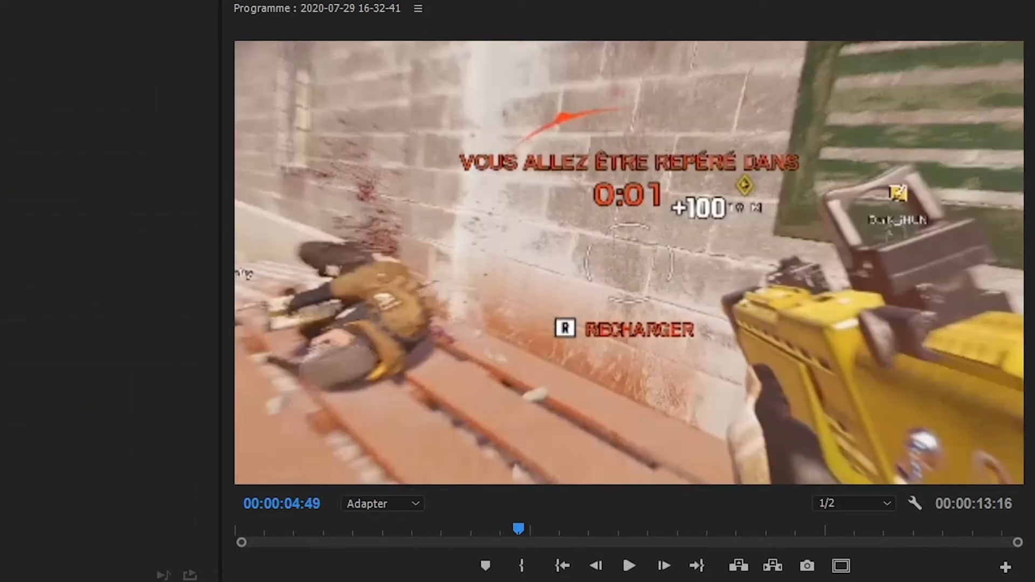
Check the frames around the cut at 00:00:04:50 and play through the zoom transition
key(Right)
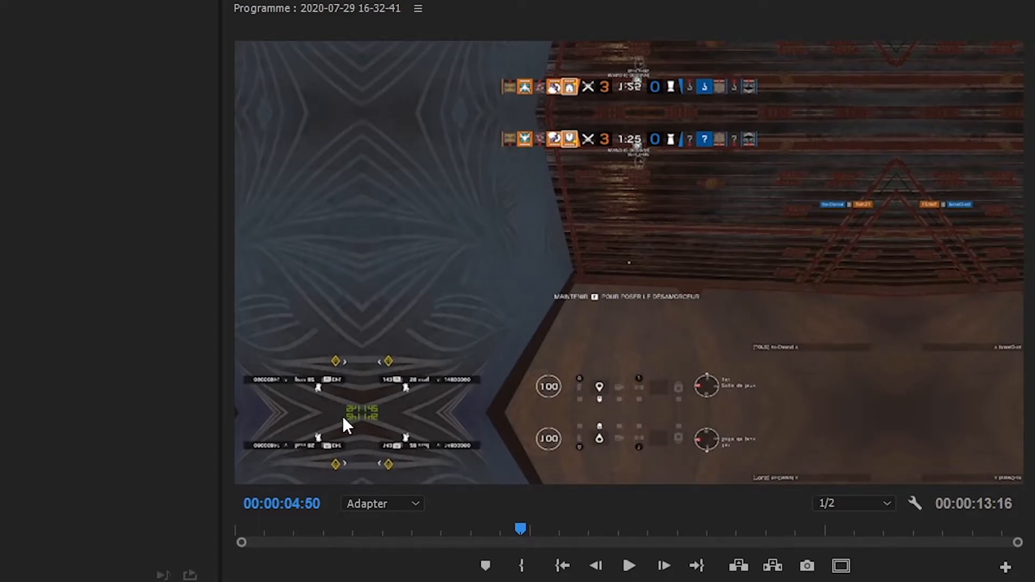
key(space)
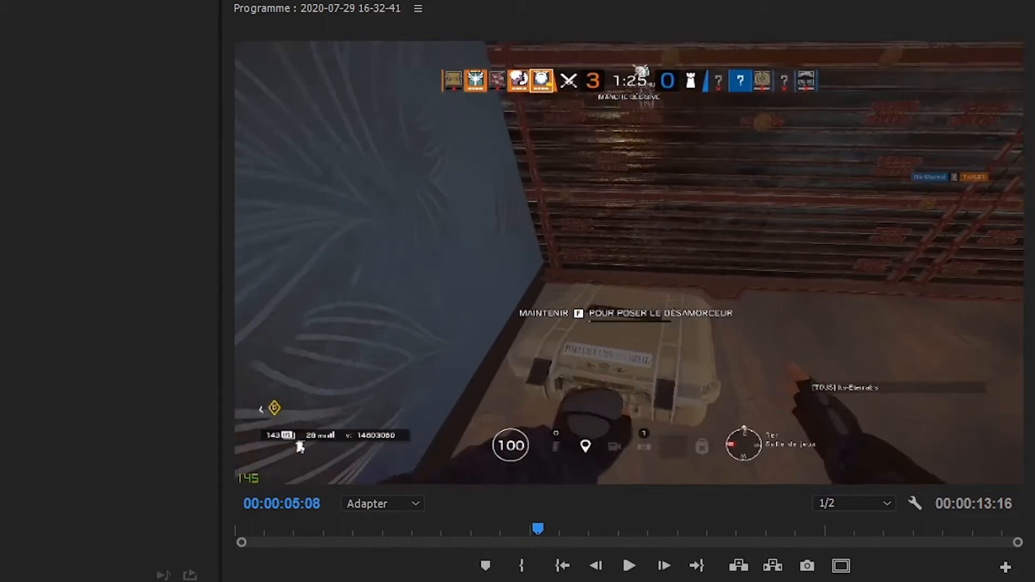
key(space)
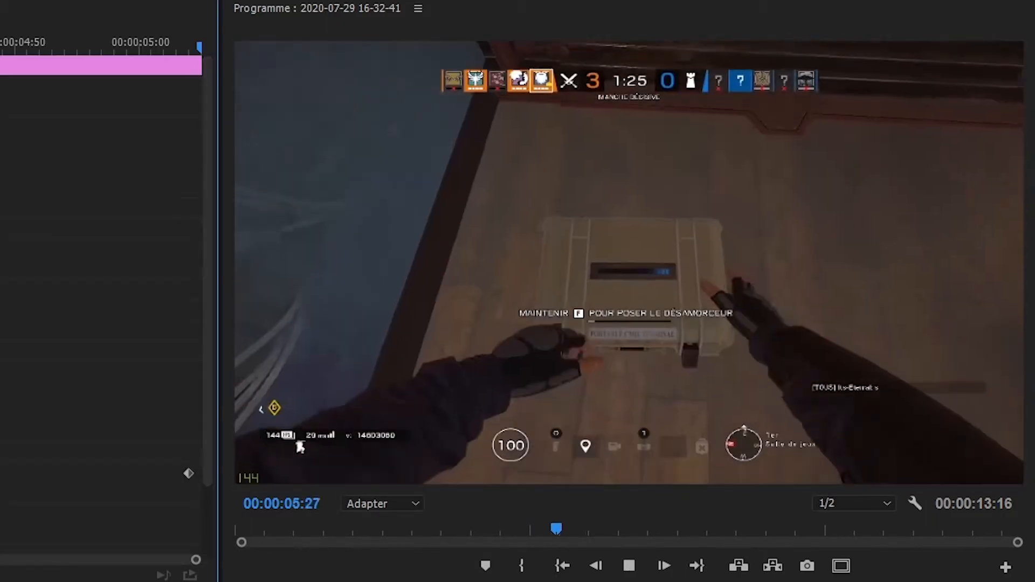
key(space)
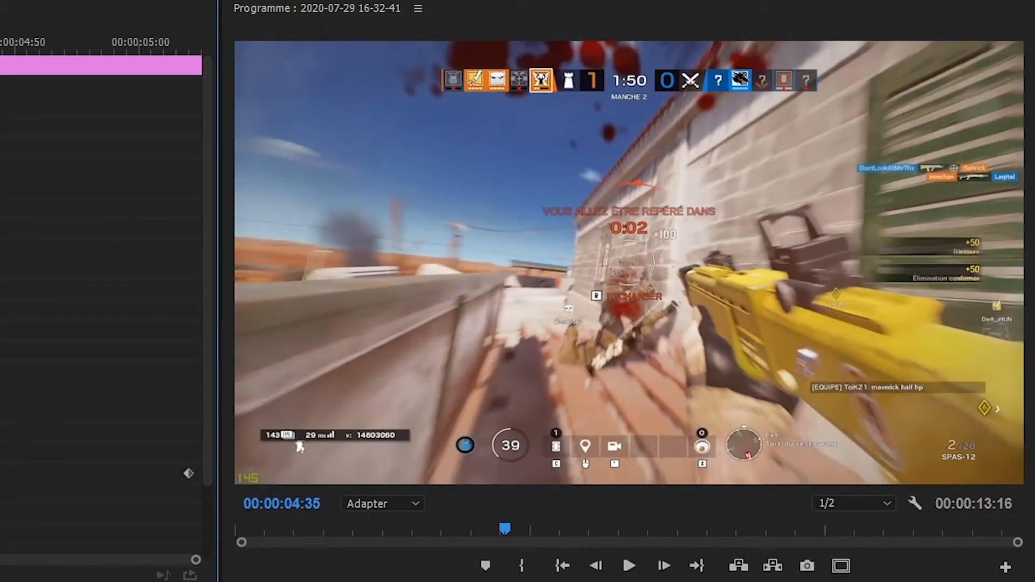
Set both Scale keyframes of the adjustment layer's Transformation effect to Bézier interpolation
key(space)
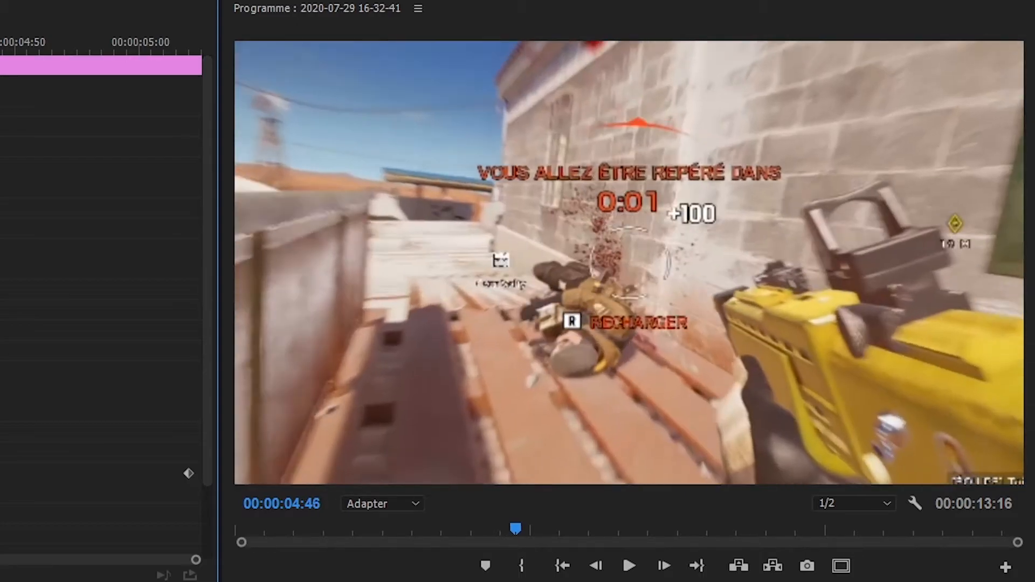
key(space)
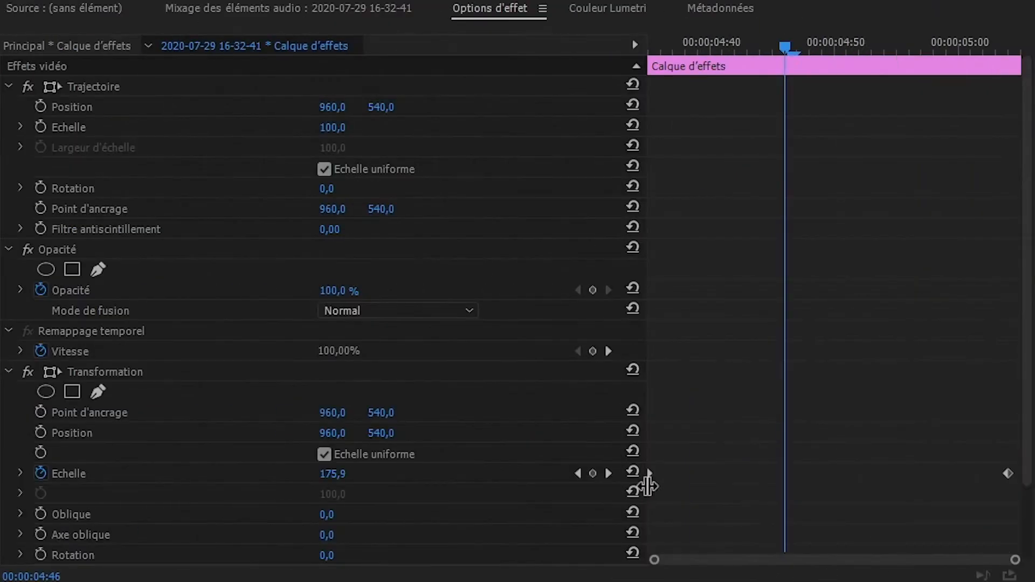
click(651, 473)
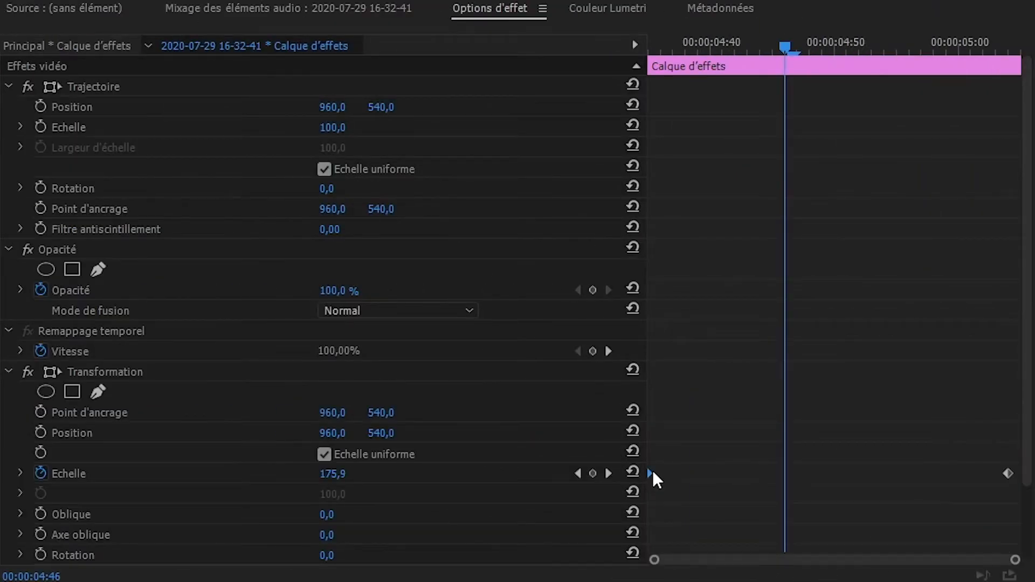
right_click(1009, 476)
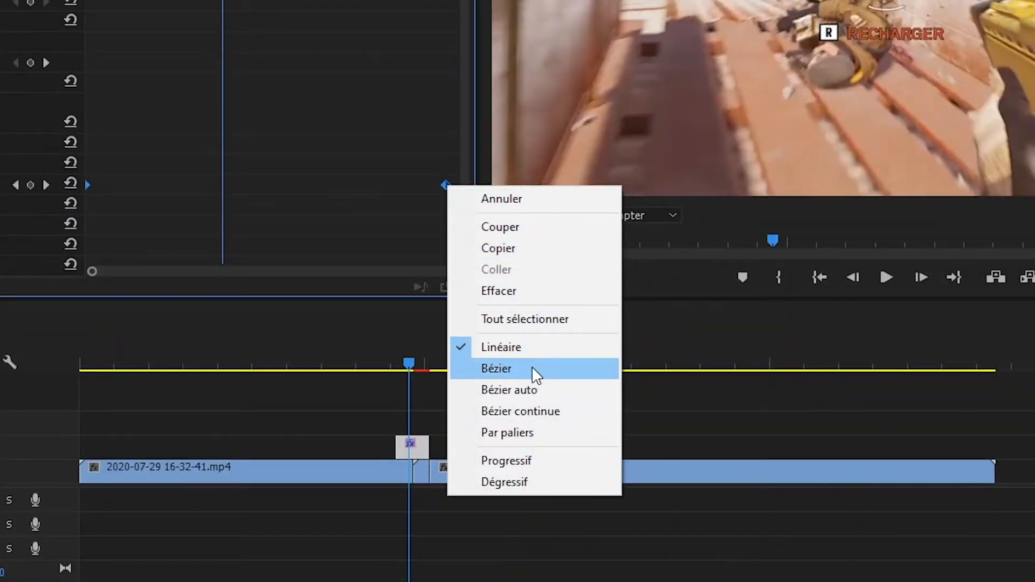
click(1034, 581)
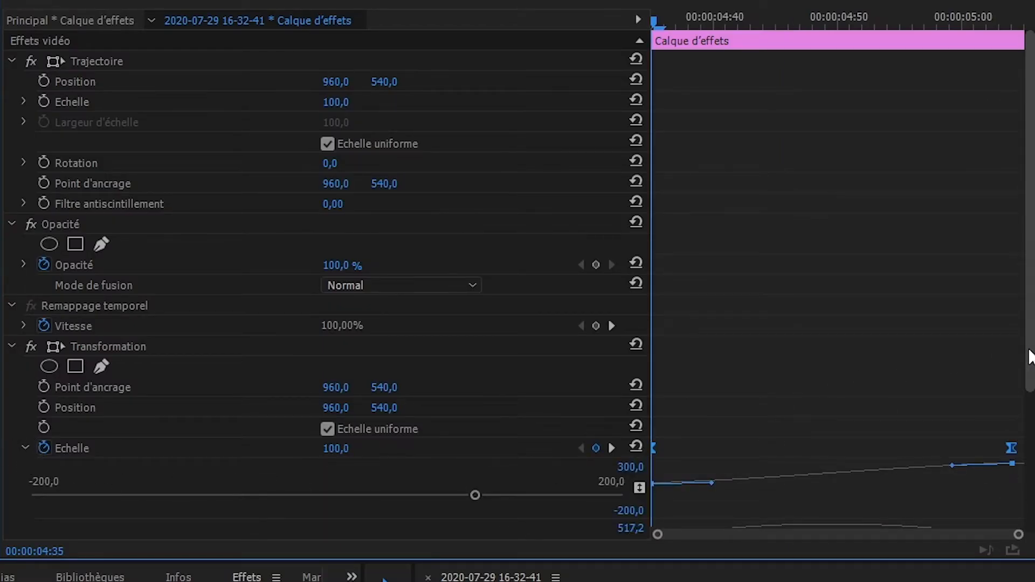
Shape the Scale curve into a smooth S by extending its Bézier handles to about 00:00:04:45 and 00:00:04:54
drag(1030, 353, 1031, 419)
drag(711, 392, 832, 395)
drag(945, 374, 838, 395)
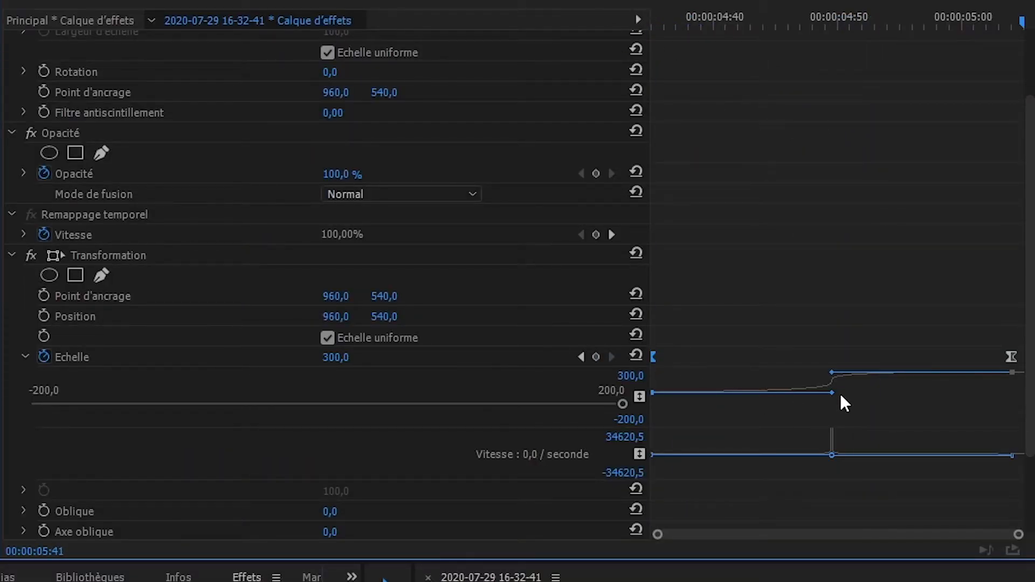
drag(832, 393, 778, 394)
drag(837, 376, 891, 372)
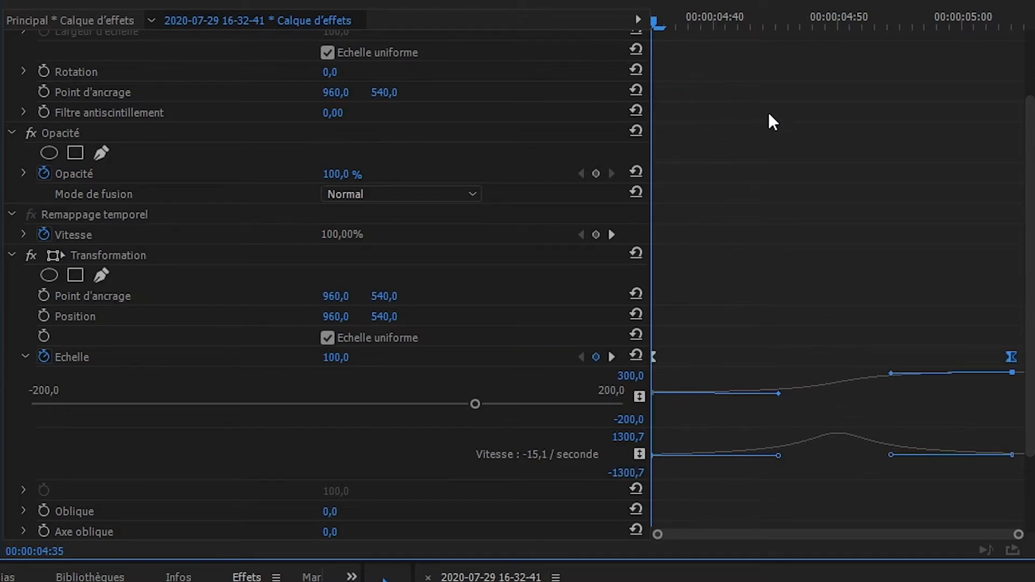
Play the eased zoom transition repeatedly from 00:00:04:35 to examine its acceleration
key(space)
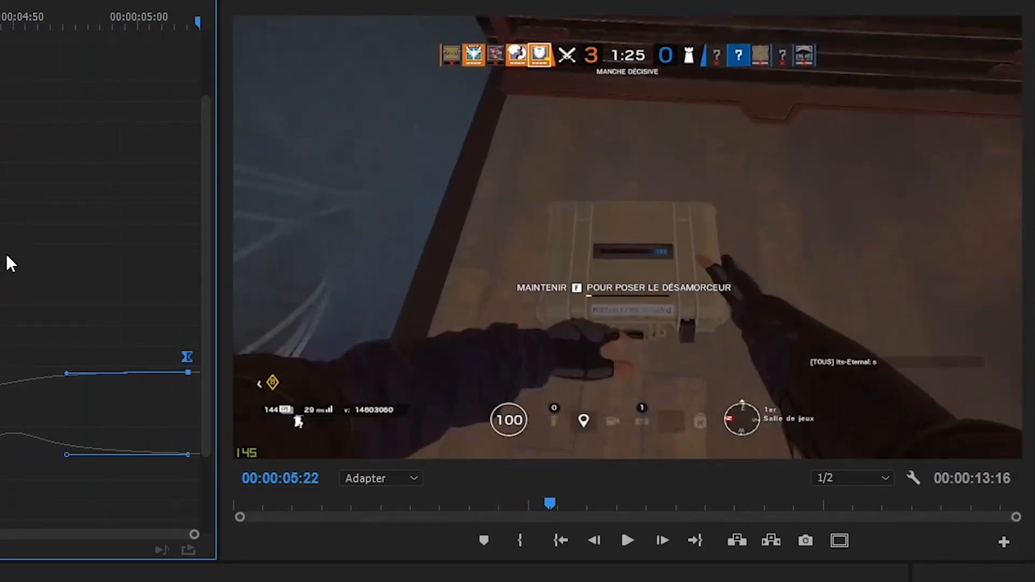
key(space)
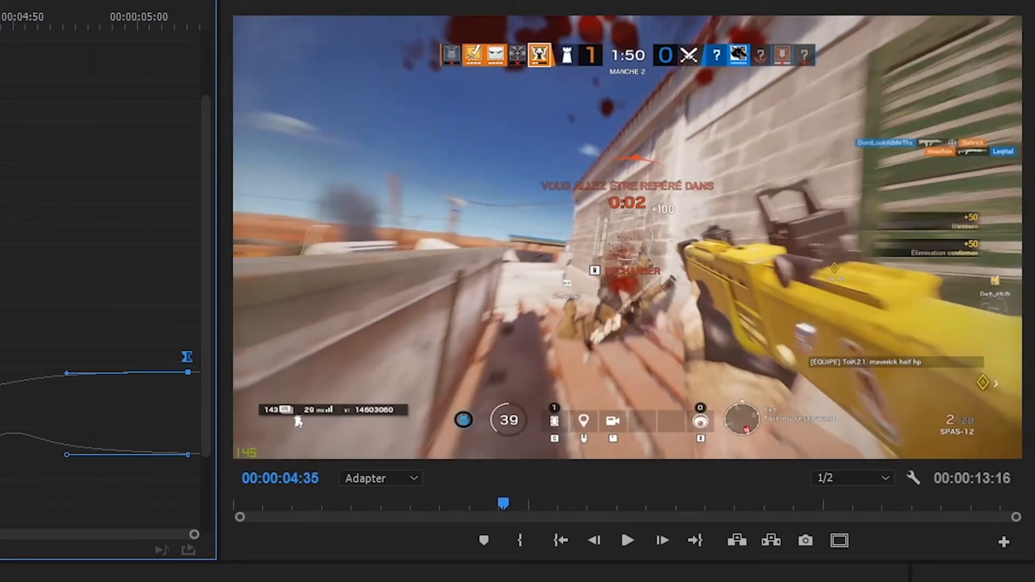
key(space)
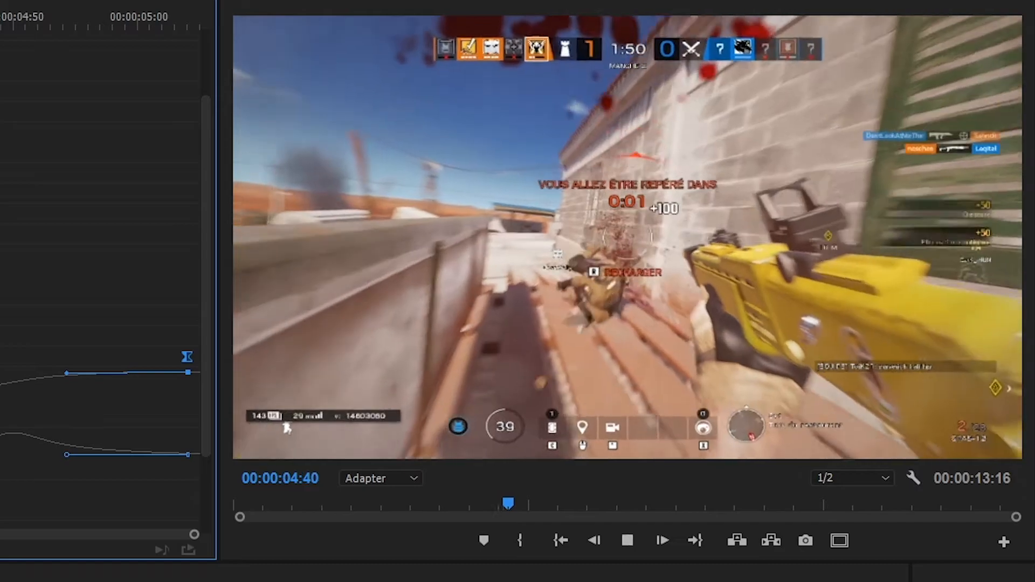
key(space)
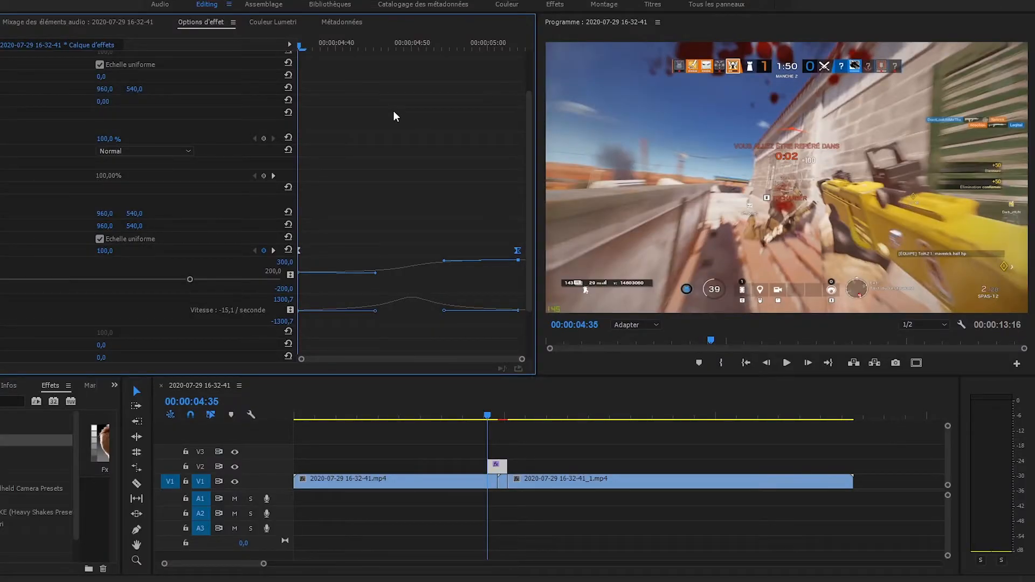
Turn off Utiliser l'angle obturateur in the Transformation effect and set its Angle d'obturateur to 360
drag(527, 200, 532, 283)
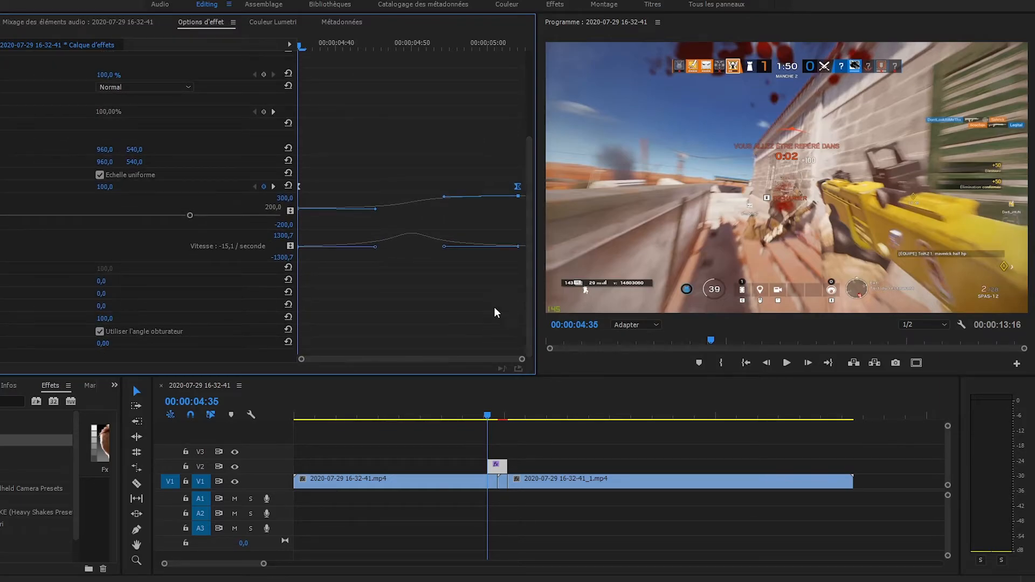
key(space)
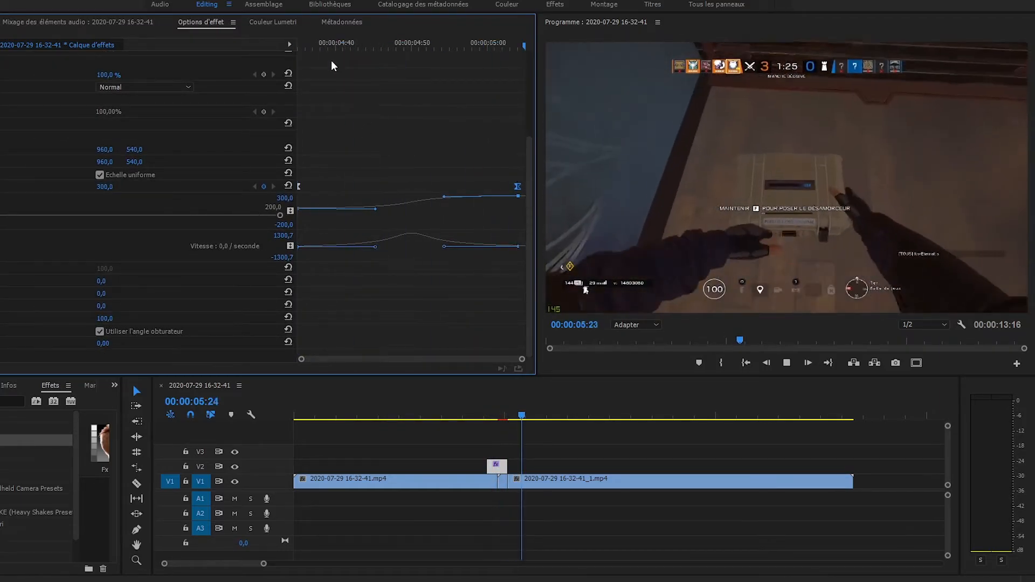
drag(326, 46, 273, 70)
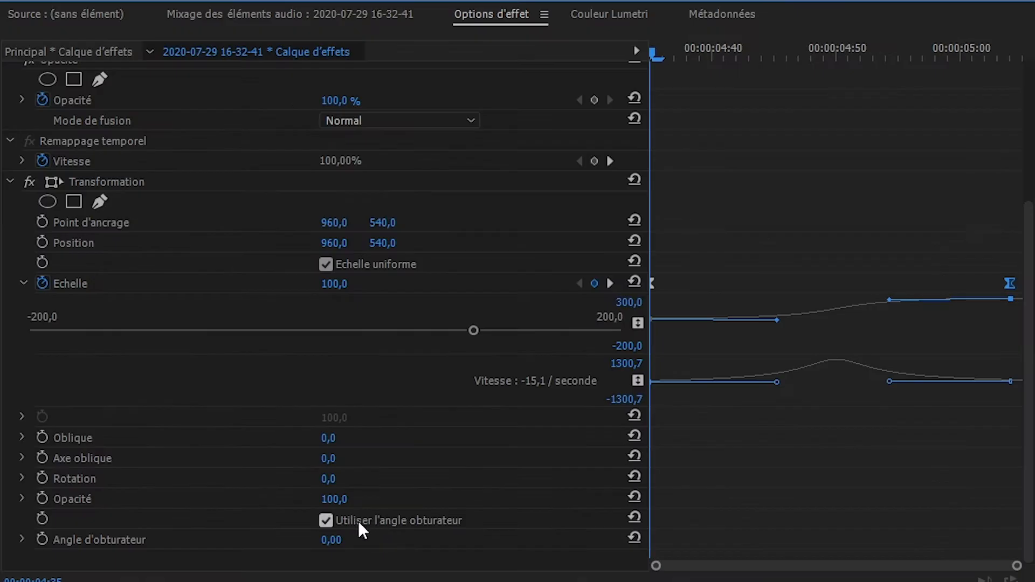
click(432, 519)
click(318, 542)
drag(331, 540, 582, 540)
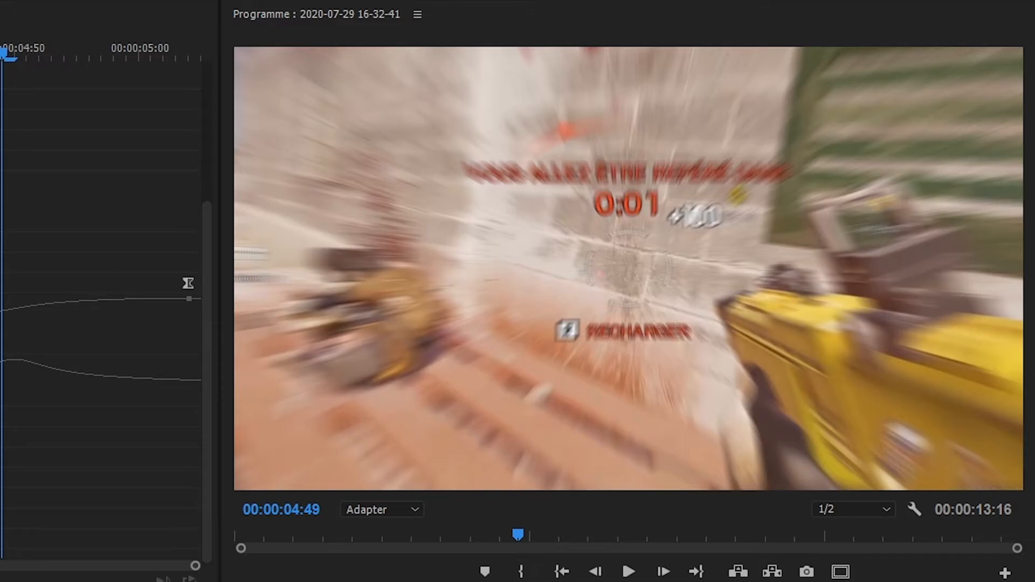
Step through the frames around 00:00:04:49 to examine the motion blur, and return the playhead to 00:00:04:37
key(Right)
key(Left)
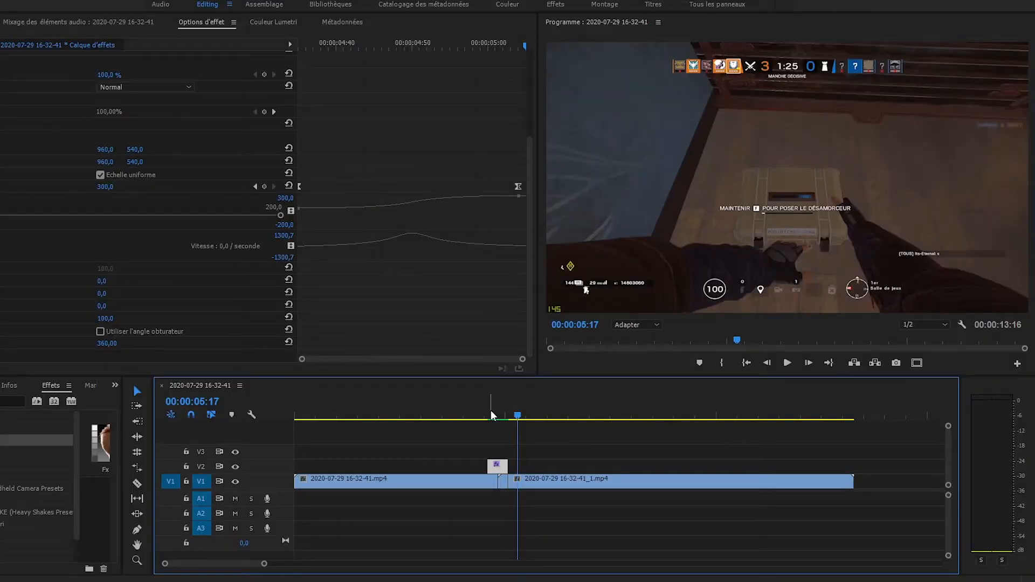
click(489, 416)
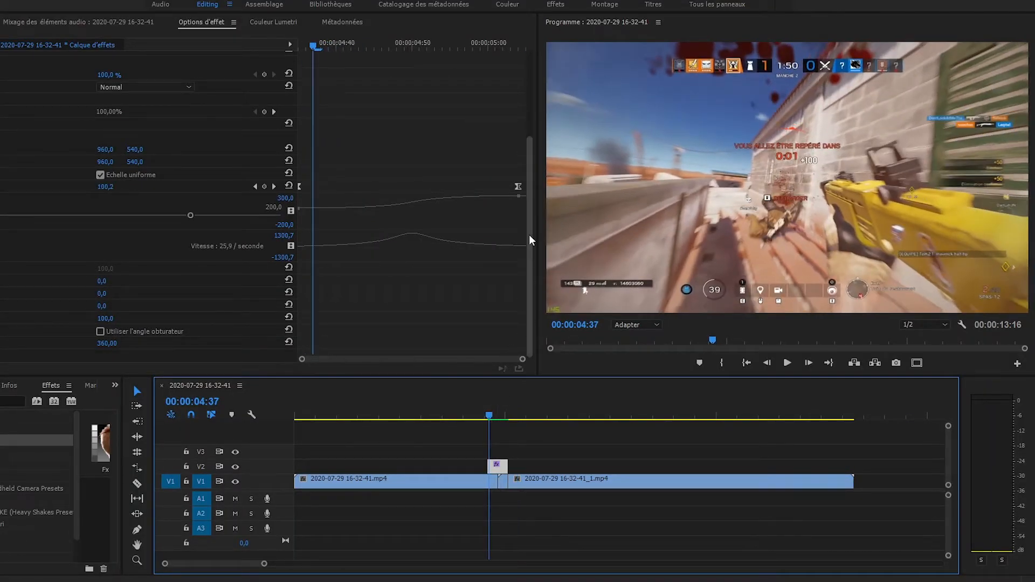
drag(531, 189, 528, 192)
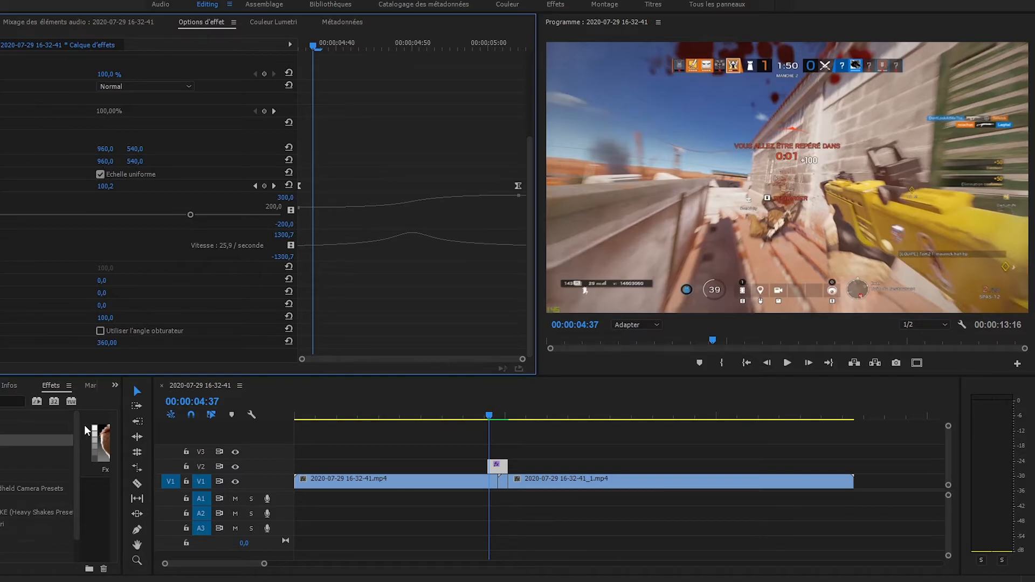
Fill in a Transformation effect preset named Smooth Zoom with type Echelle, and close the dialog without saving
click(498, 464)
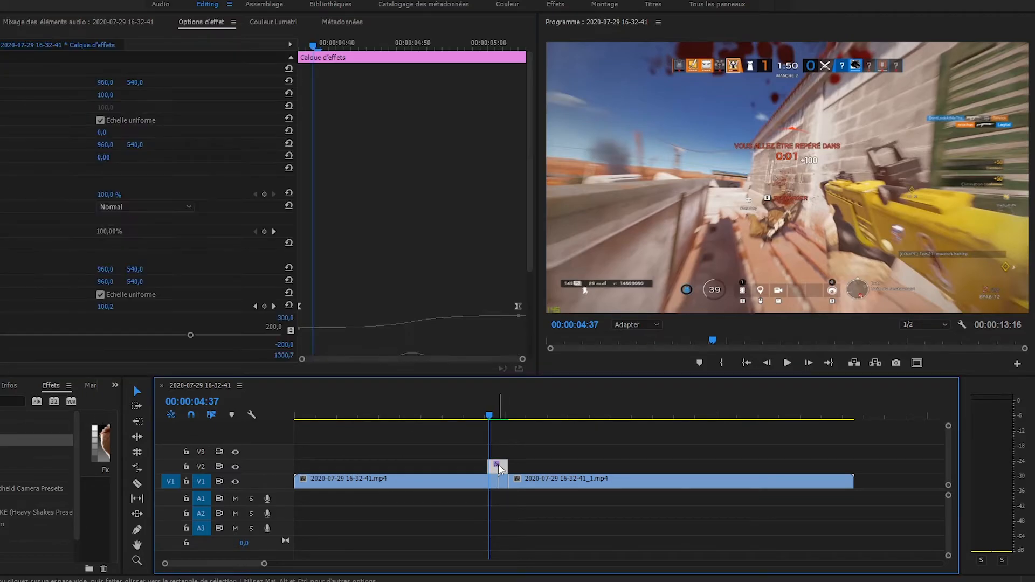
click(527, 268)
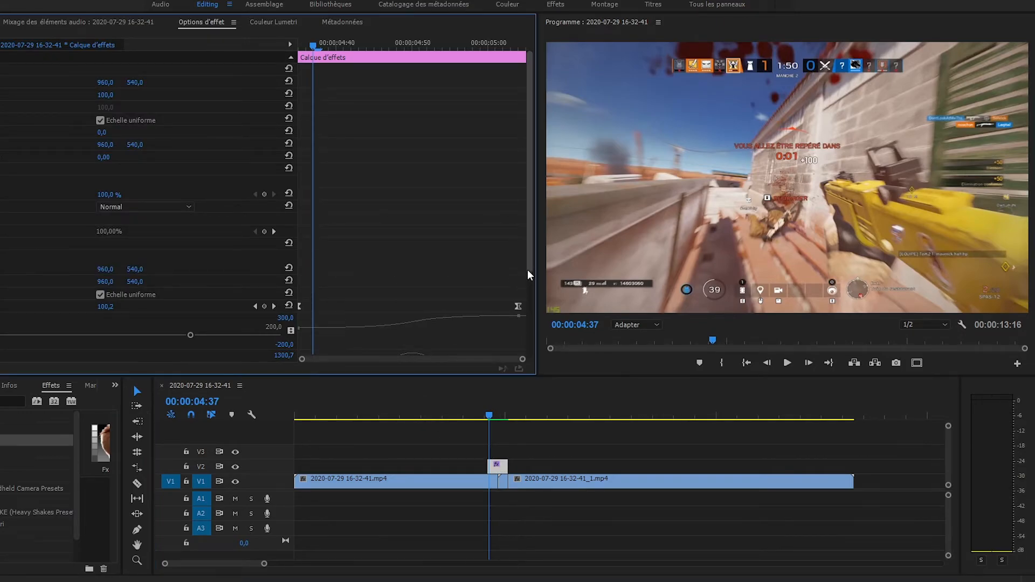
click(13, 244)
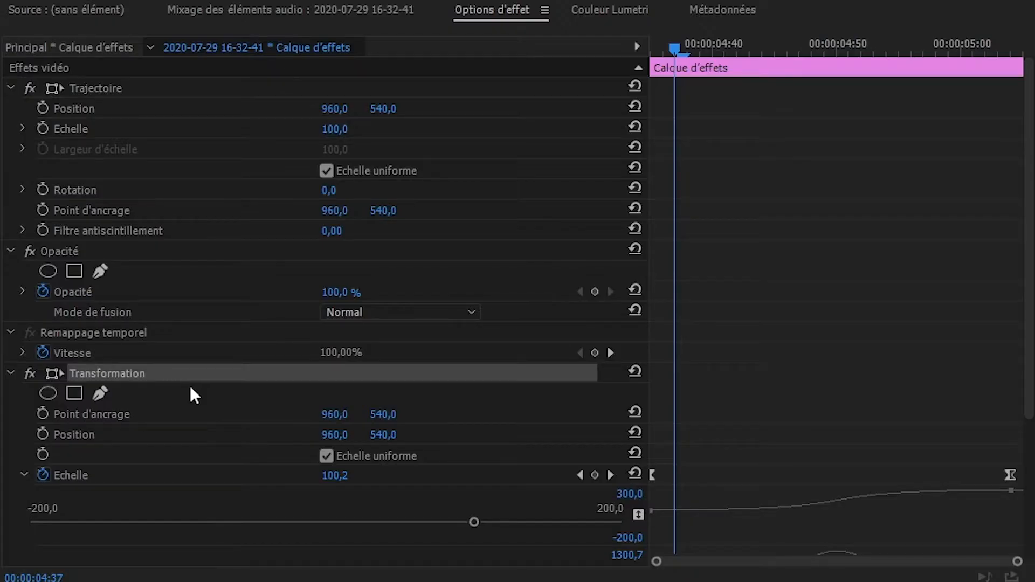
right_click(137, 373)
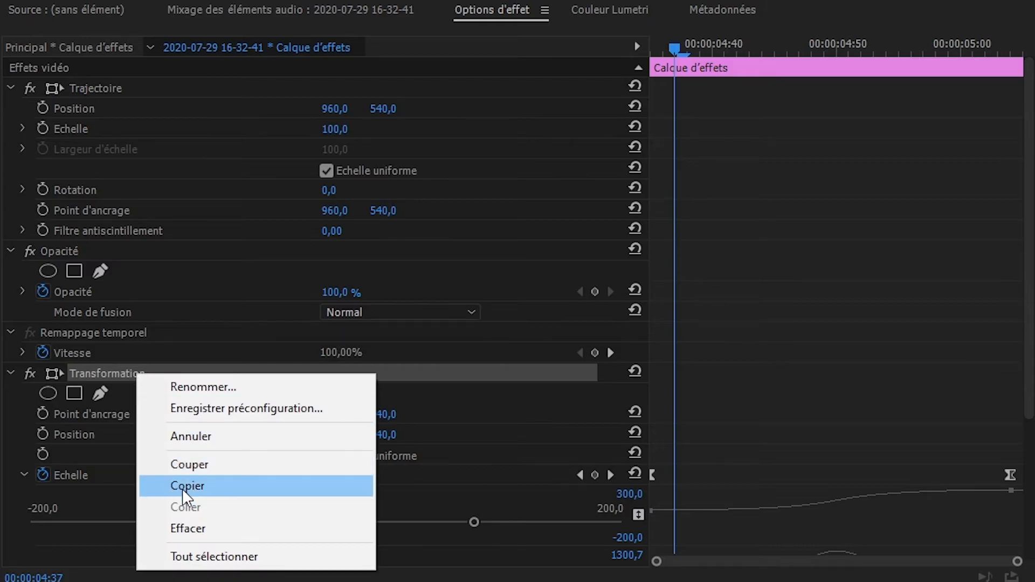
click(228, 406)
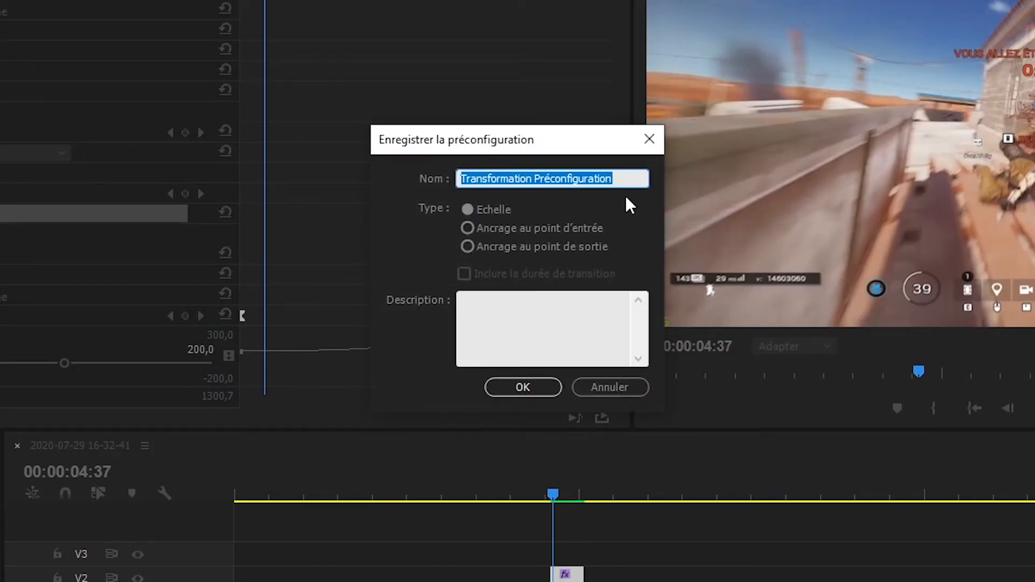
text(Smooth Zoom)
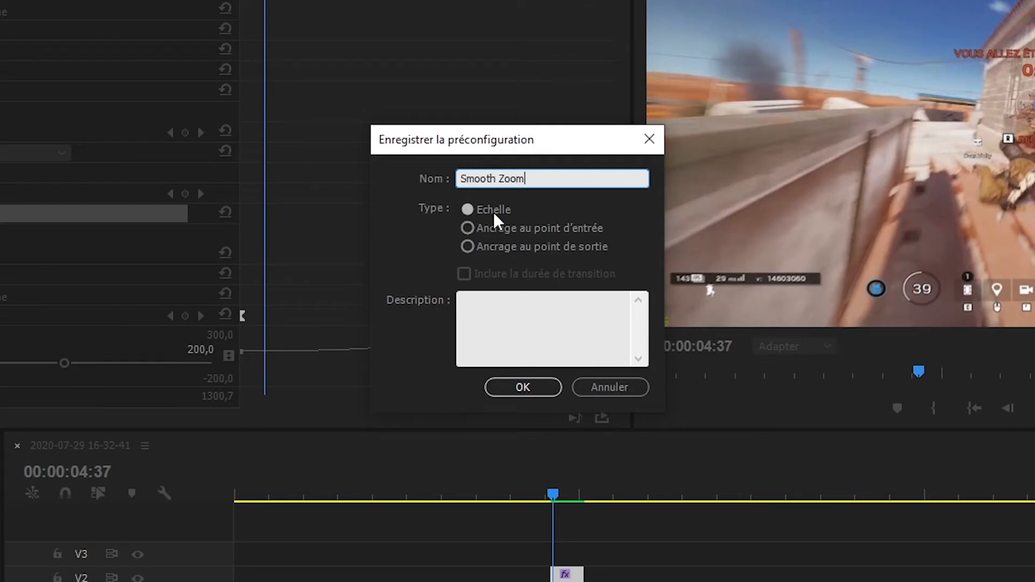
click(494, 212)
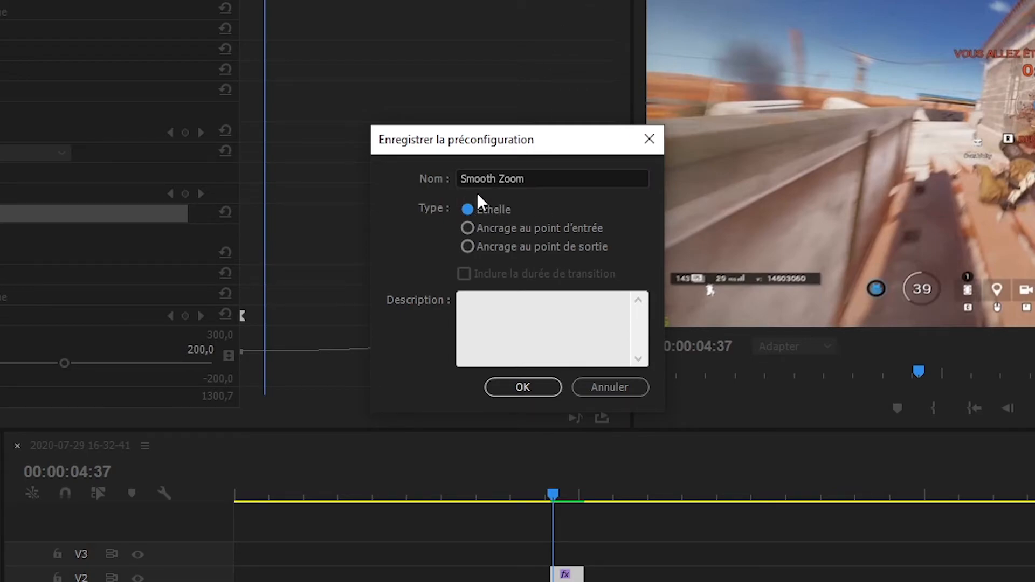
click(649, 138)
key(Left)
key(Left)
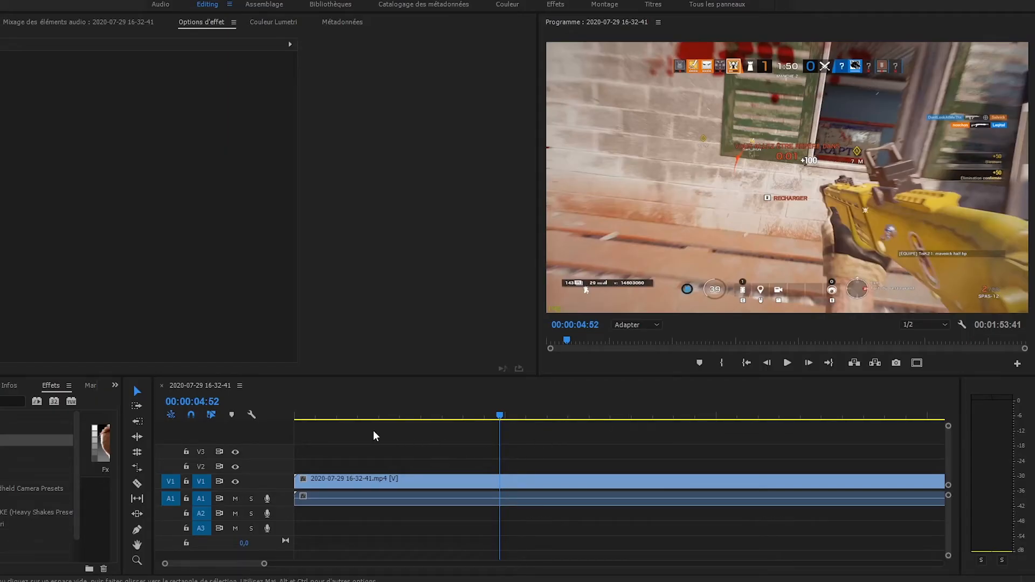
drag(28, 439, 519, 485)
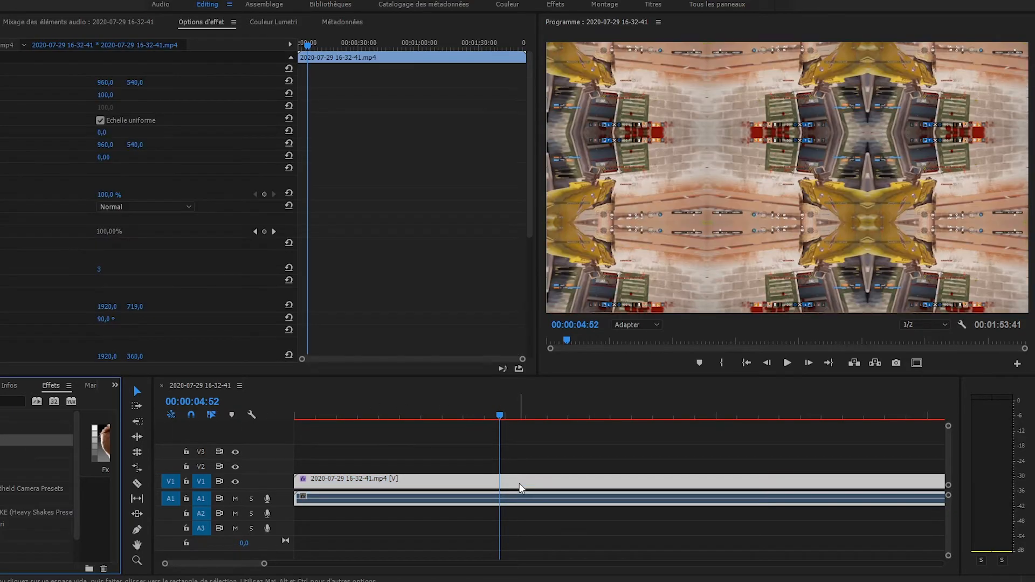
Enable the four Miroir effects one after another to examine how each one mirrors the multiplied image
click(121, 322)
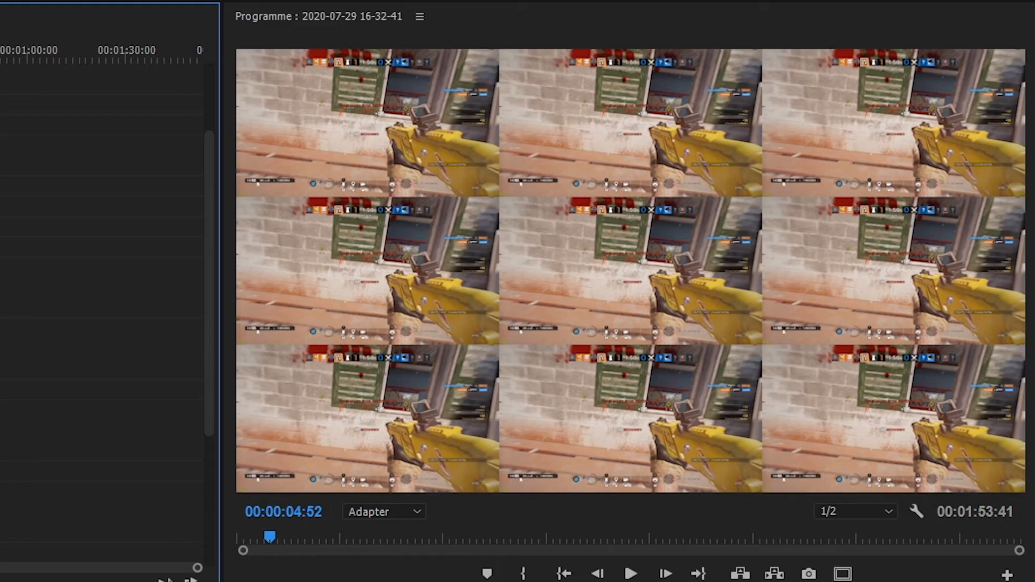
key(Return)
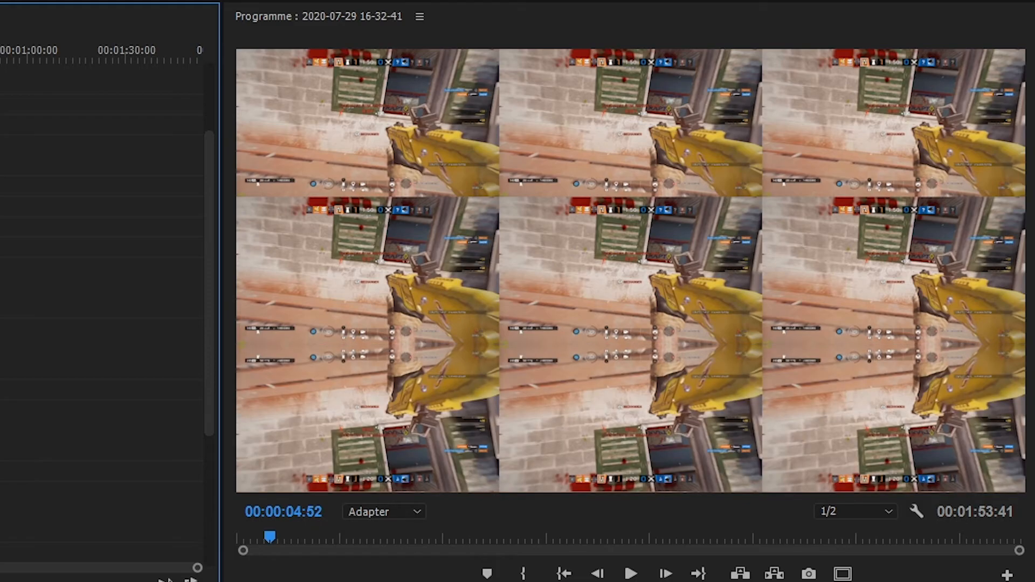
key(Return)
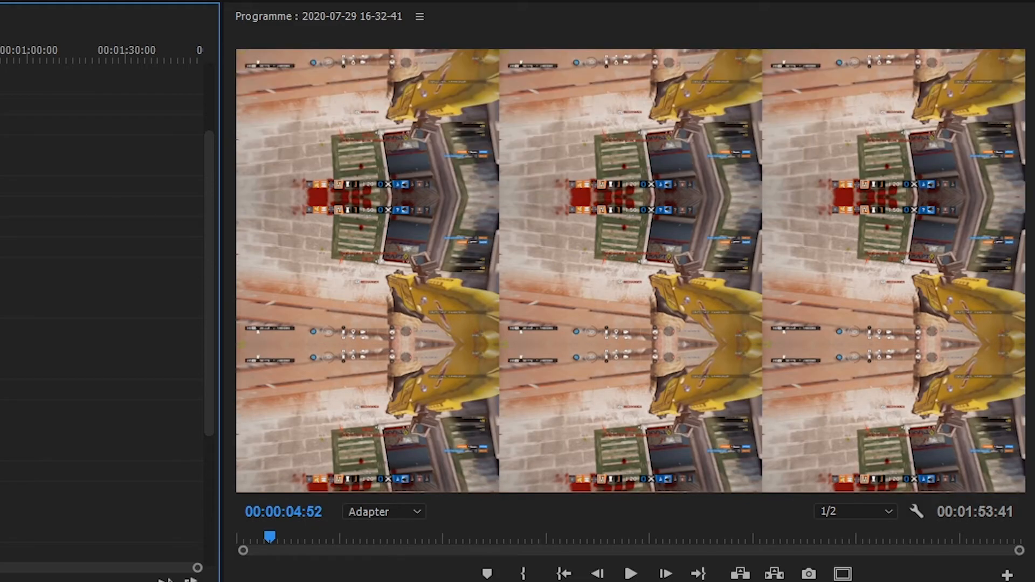
key(Return)
scroll(101, 324, down, 1)
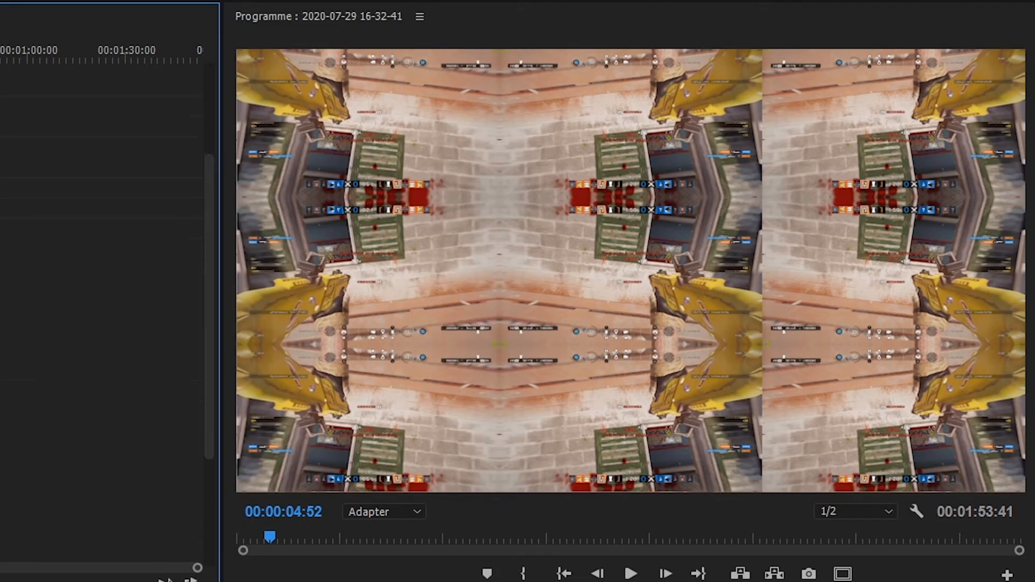
key(Return)
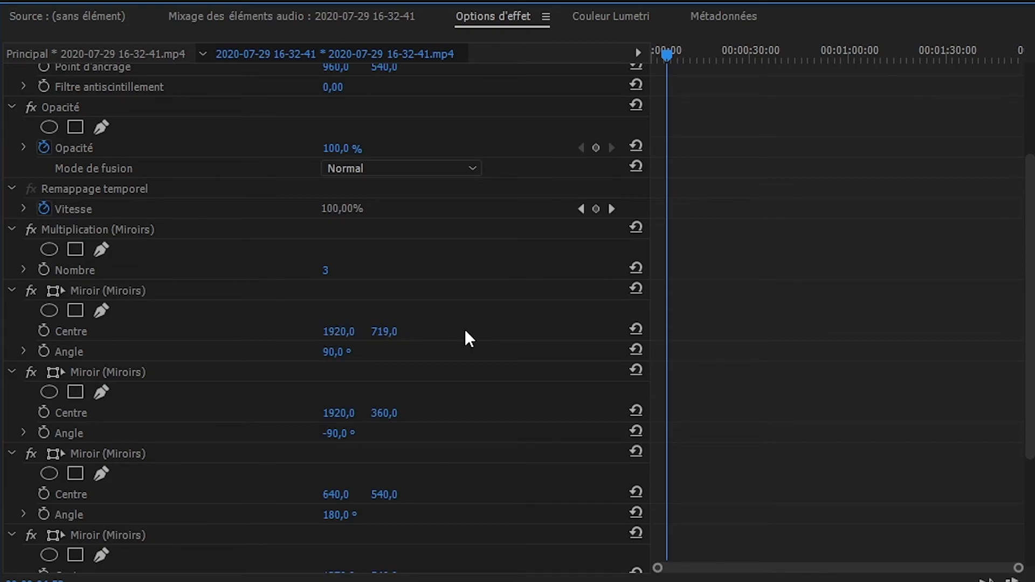
Review the Centre and Angle settings of the clip's four Miroir effects
scroll(465, 329, down, 3)
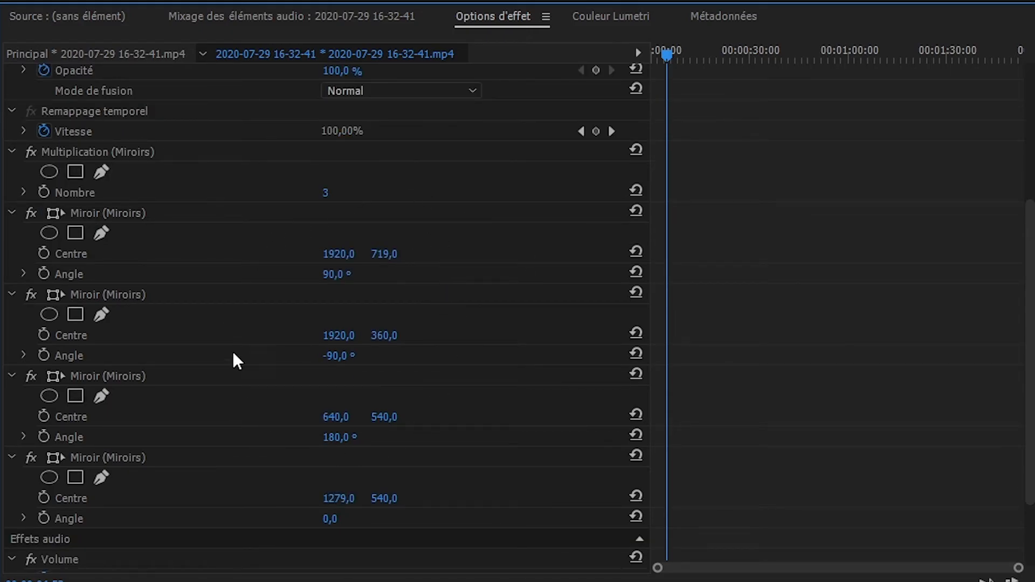
click(200, 215)
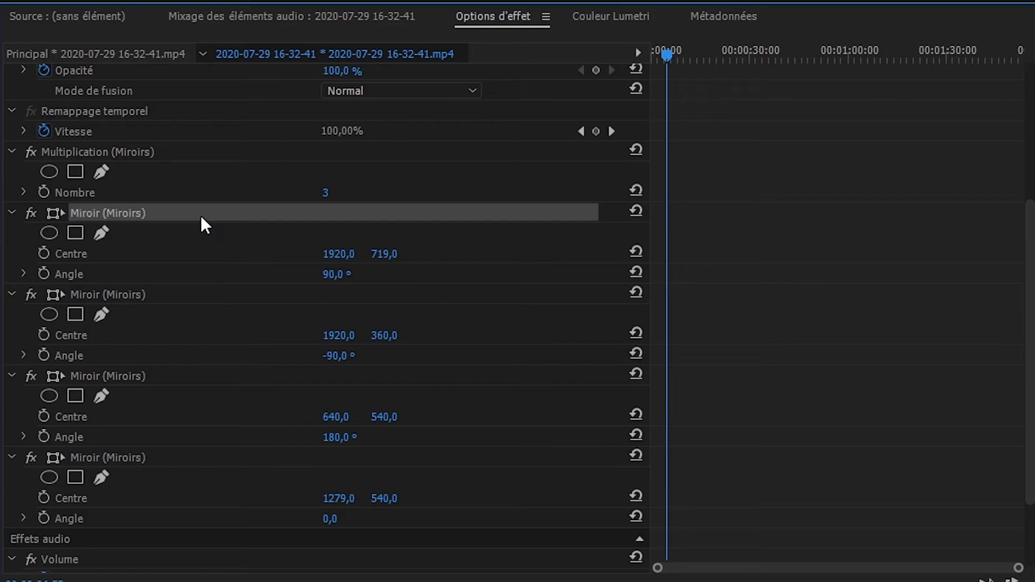
click(429, 291)
click(489, 270)
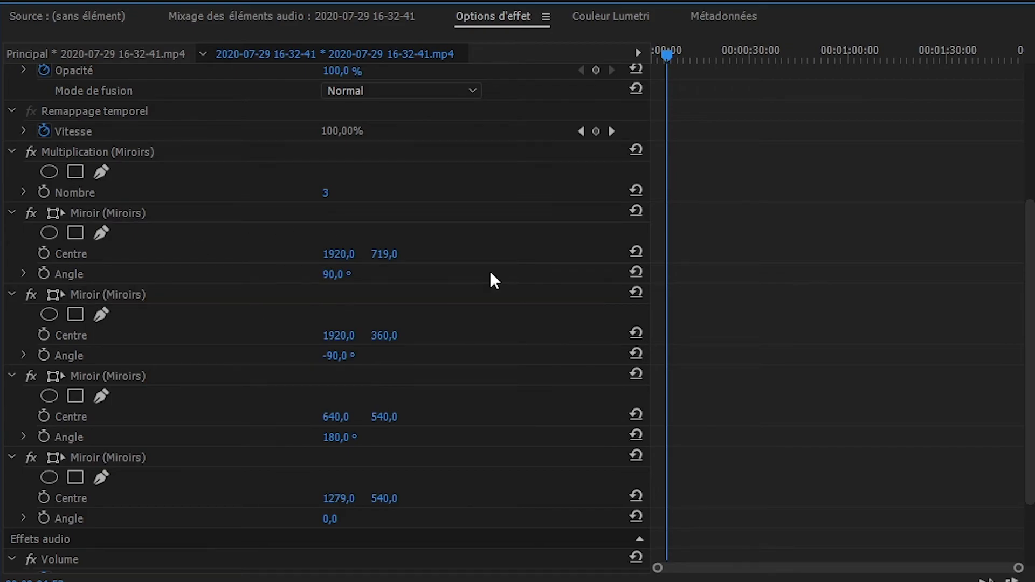